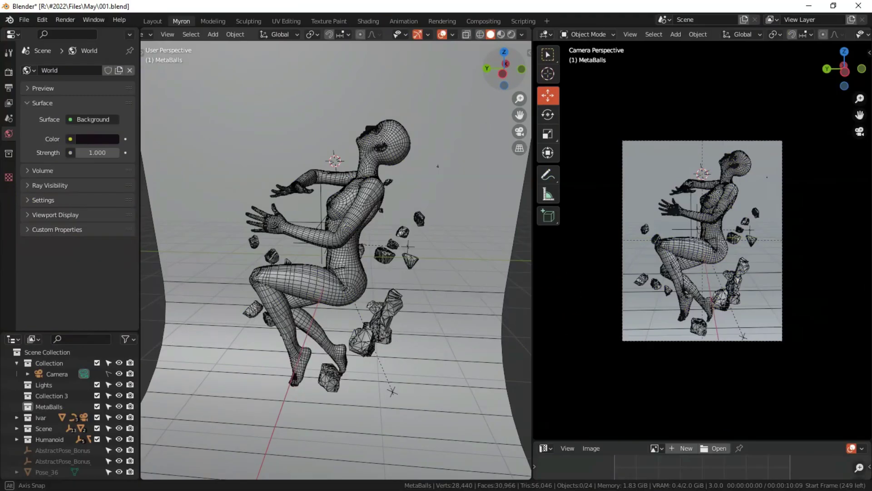
# Examine the seated humanoid figure from several angles and select its body mesh.
pyautogui.moveTo(463, 86); pyautogui.dragTo(422, 114, button='middle')
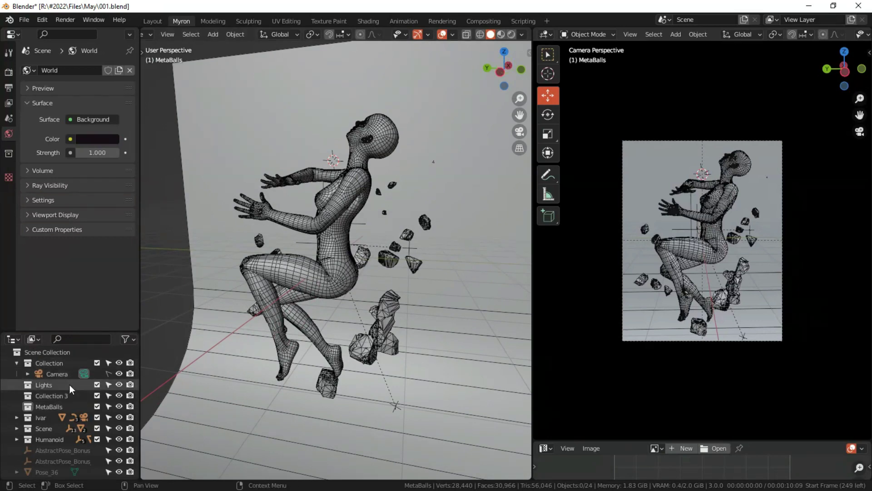
pyautogui.scroll(-1, 68, 399)
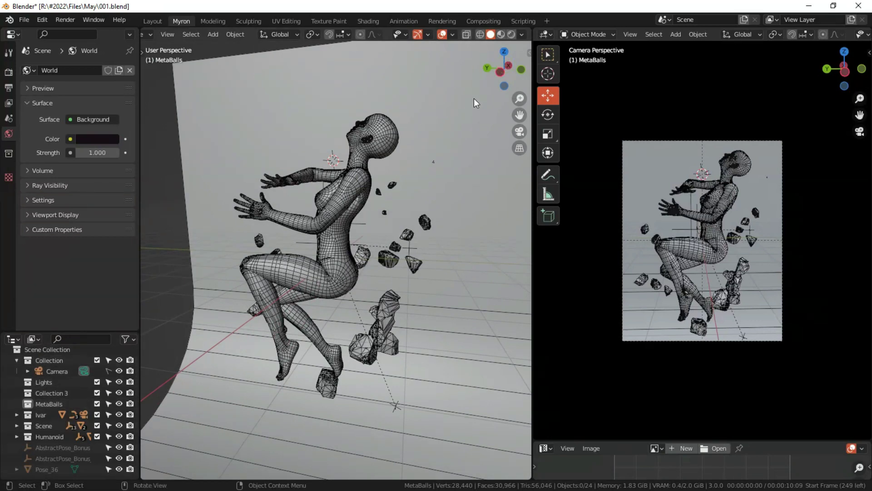
pyautogui.moveTo(502, 80); pyautogui.dragTo(491, 74)
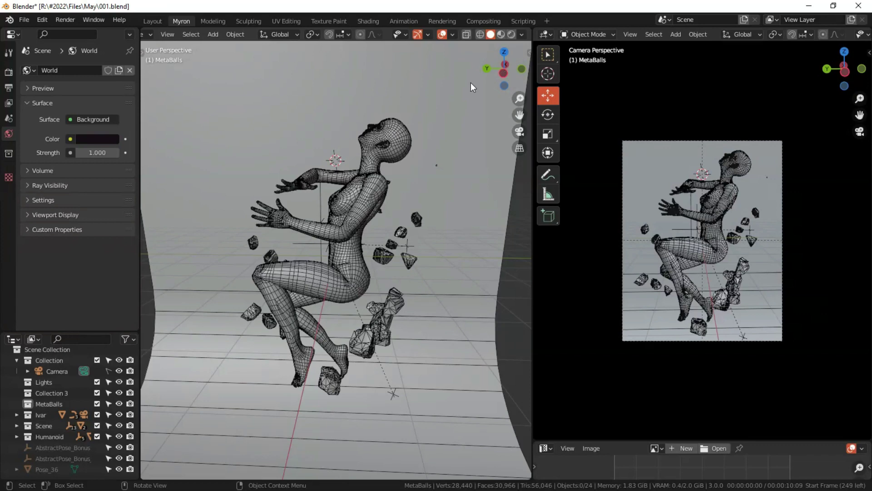
pyautogui.scroll(3, 471, 83)
pyautogui.moveTo(522, 113); pyautogui.dragTo(533, 137)
pyautogui.moveTo(508, 76); pyautogui.dragTo(505, 70)
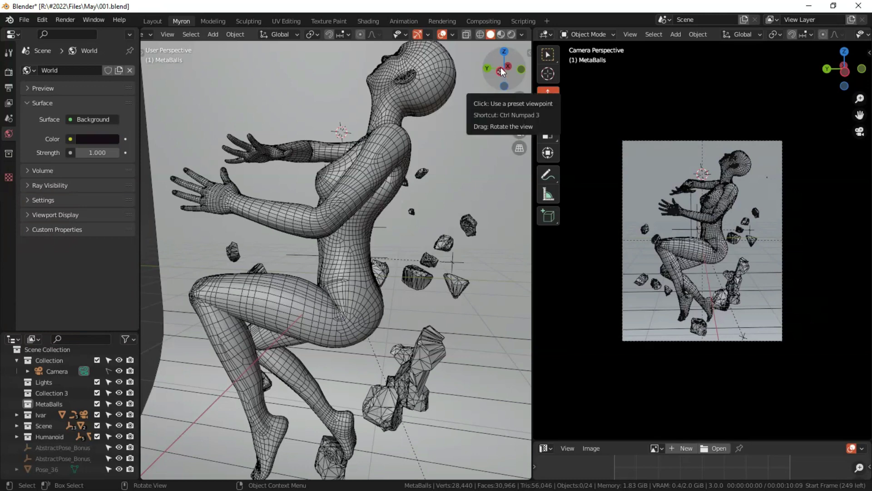
pyautogui.moveTo(500, 67); pyautogui.dragTo(431, 137)
pyautogui.click(406, 148)
pyautogui.click(395, 166)
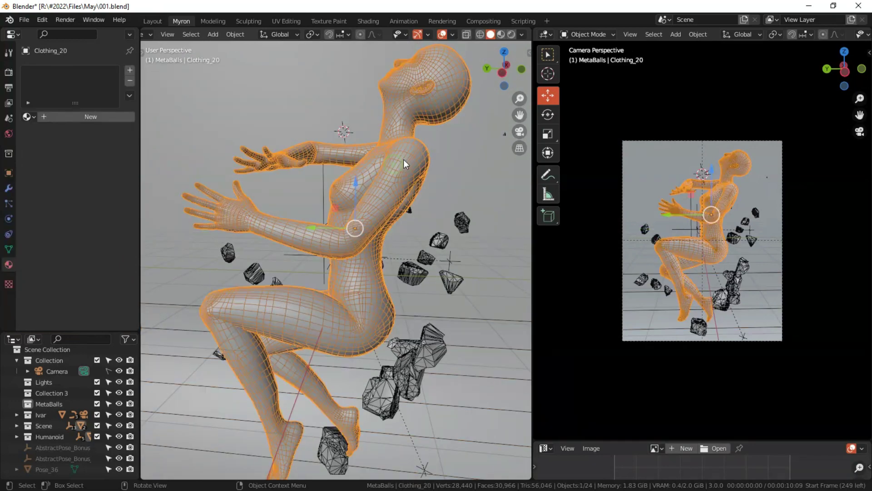
# Select the floating rocks and the curved backdrop in turn and look over the whole scene.
pyautogui.click(461, 223)
pyautogui.moveTo(503, 73)
pyautogui.mouseDown()
pyautogui.moveTo(475, 87)
pyautogui.moveTo(514, 73)
pyautogui.mouseUp()
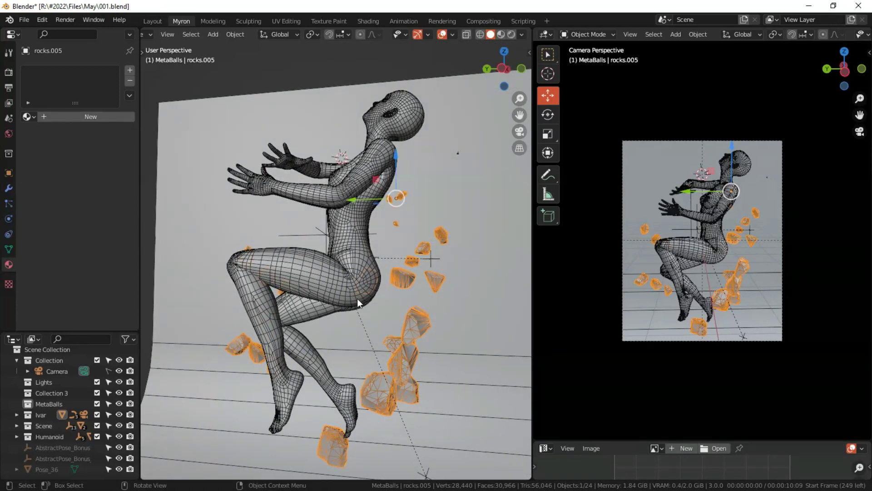
pyautogui.scroll(-5, 477, 92)
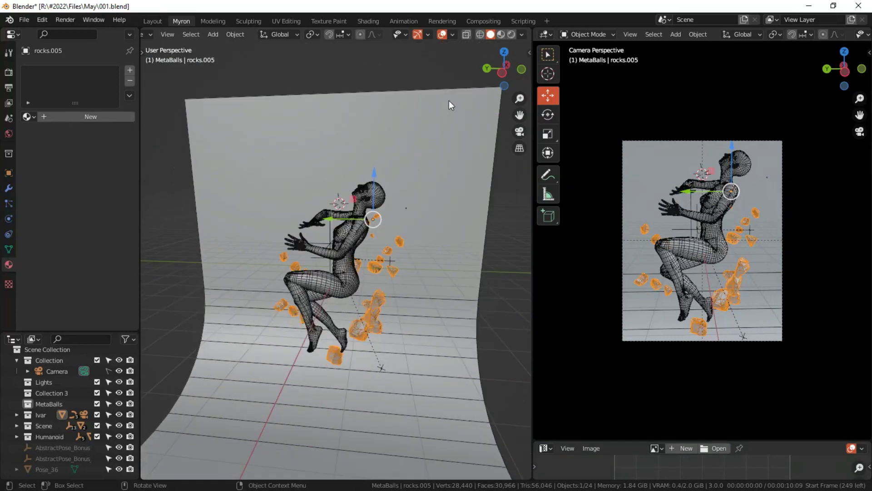
pyautogui.click(470, 109)
pyautogui.scroll(-1, 471, 108)
pyautogui.moveTo(508, 72)
pyautogui.mouseDown()
pyautogui.moveTo(450, 72)
pyautogui.moveTo(490, 62)
pyautogui.moveTo(462, 71)
pyautogui.moveTo(503, 69)
pyautogui.mouseUp()
pyautogui.scroll(5, 475, 100)
# Preview the scene through the camera in rendered shading, toggling the overlays and gizmos.
pyautogui.click(518, 131)
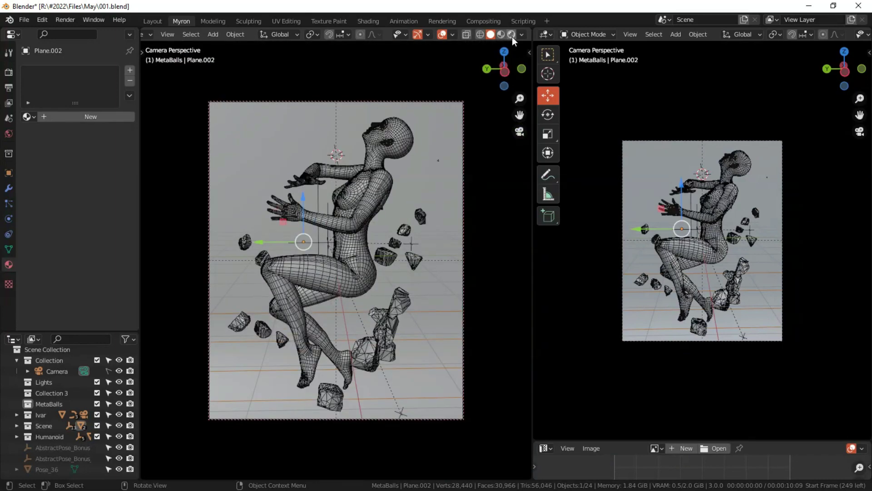
pyautogui.click(512, 36)
pyautogui.click(428, 35)
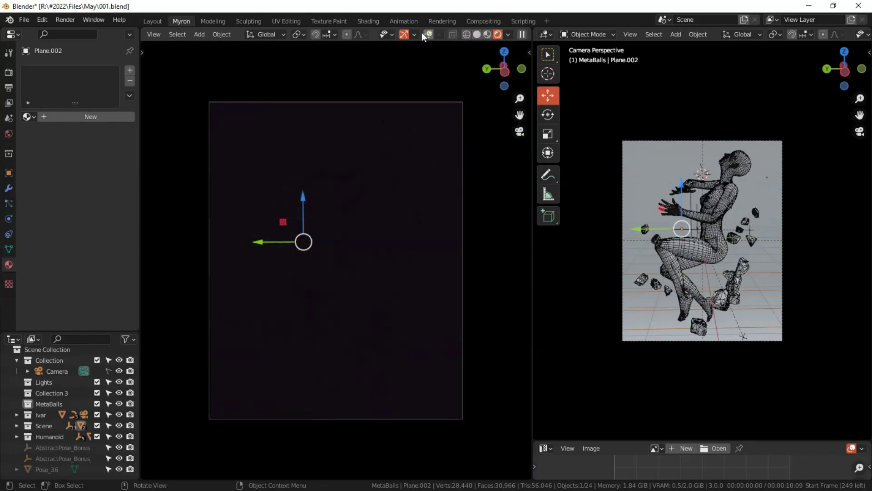
pyautogui.click(404, 34)
pyautogui.click(427, 34)
pyautogui.click(403, 34)
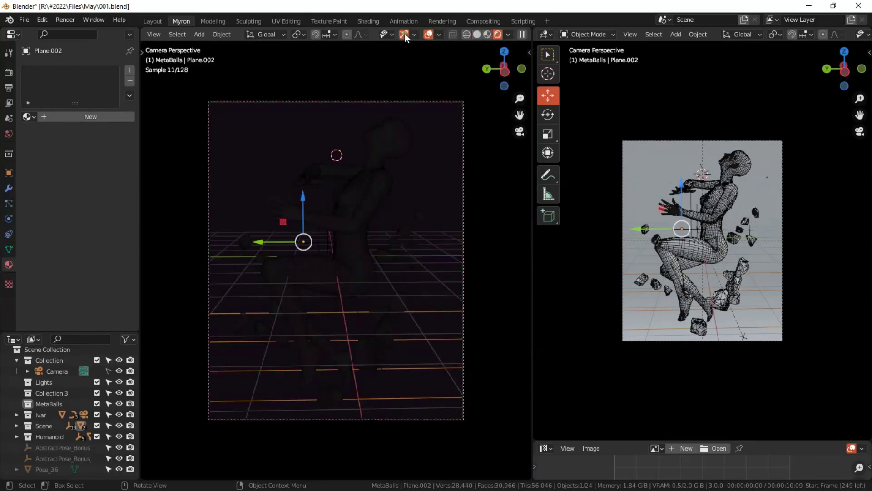
pyautogui.click(519, 132)
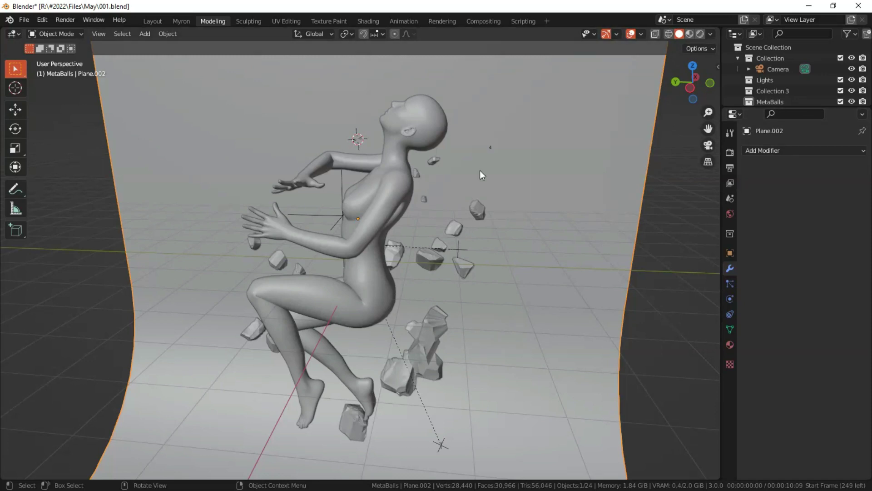
# Enlarge the outliner and hide the Scene collection and the rocks.005 object in the viewport.
pyautogui.click(393, 172)
pyautogui.moveTo(756, 112); pyautogui.dragTo(757, 349)
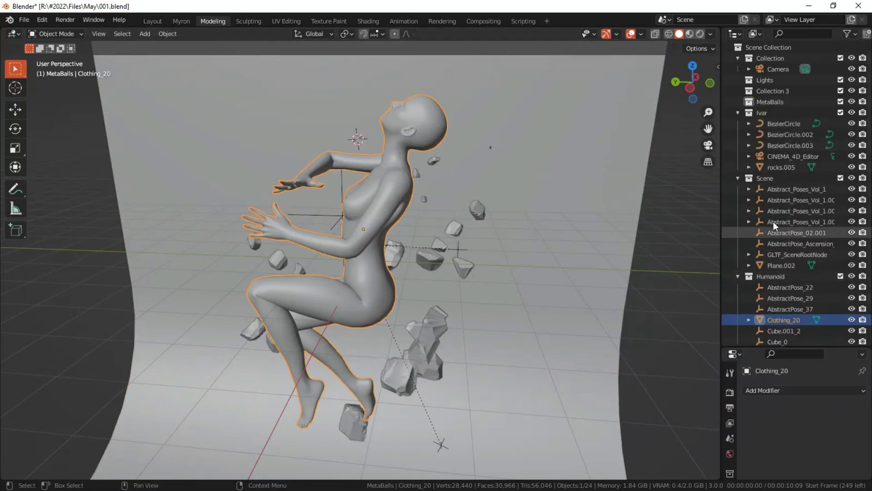
pyautogui.click(851, 178)
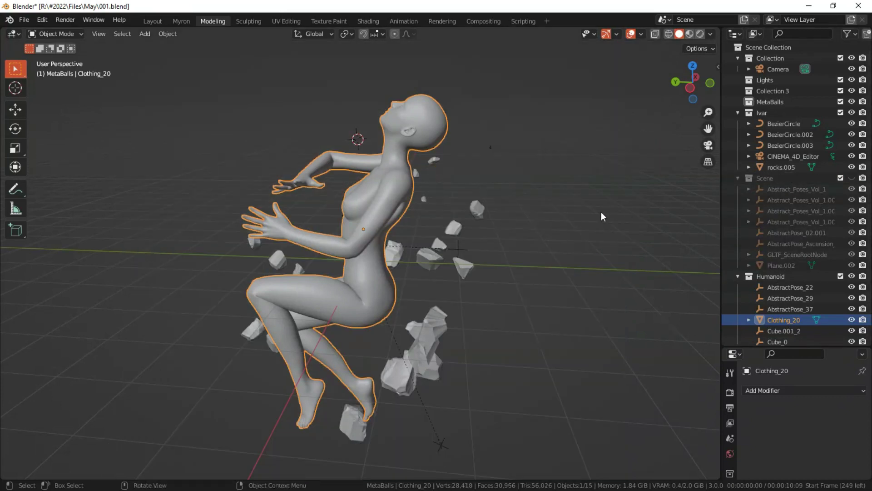
pyautogui.click(451, 226)
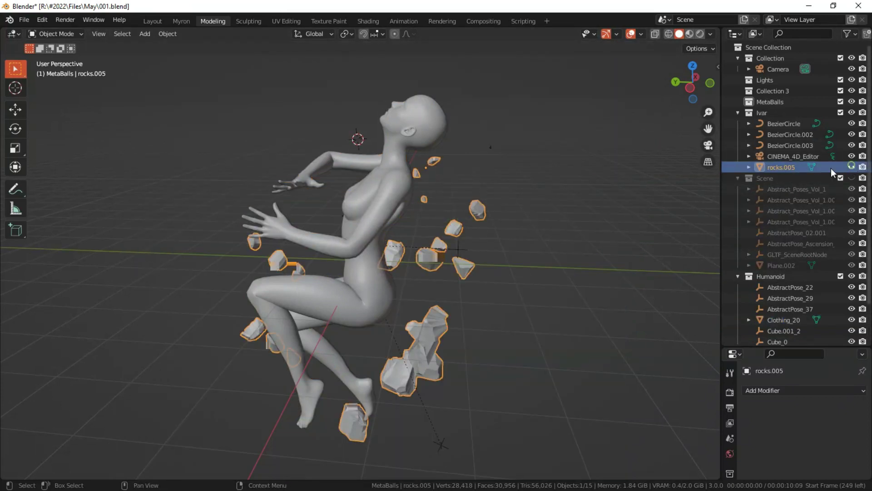
pyautogui.click(852, 167)
# Add a single unslid loop cut to the Clothing_20 body mesh, running across the forehead, temples and cheeks around the face.
pyautogui.scroll(2, 540, 231)
pyautogui.moveTo(540, 232)
pyautogui.mouseDown(button='middle')
pyautogui.moveTo(430, 225)
pyautogui.moveTo(540, 231)
pyautogui.mouseUp(button='middle')
pyautogui.click(455, 201)
pyautogui.moveTo(707, 128); pyautogui.dragTo(719, 98)
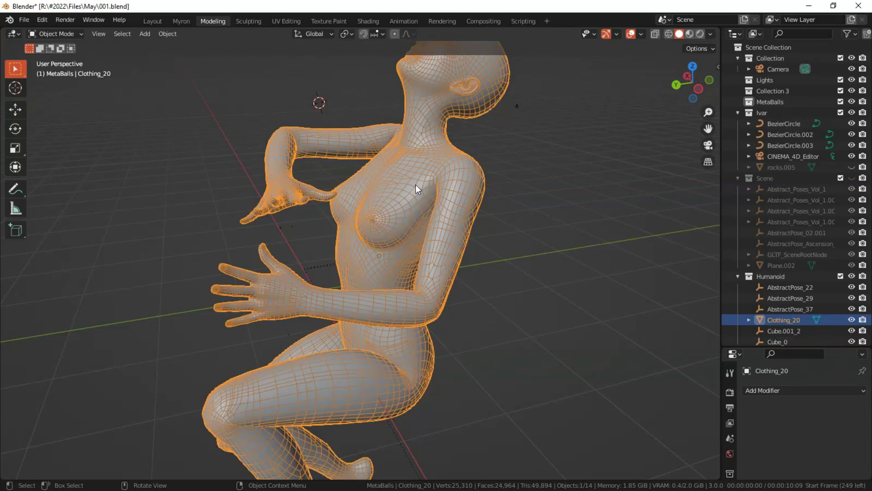
pyautogui.press('Tab')
pyautogui.press('Tab')
pyautogui.press('Tab')
pyautogui.hotkey('ctrl', 'r')
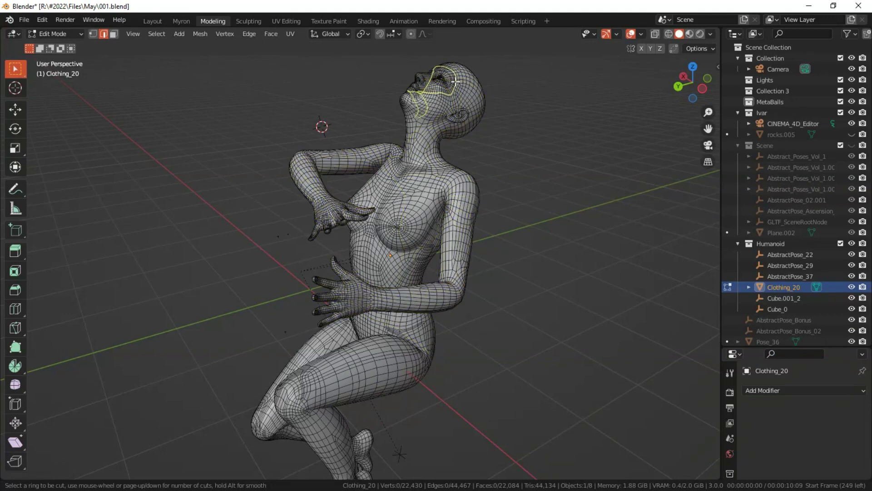
pyautogui.click(455, 82)
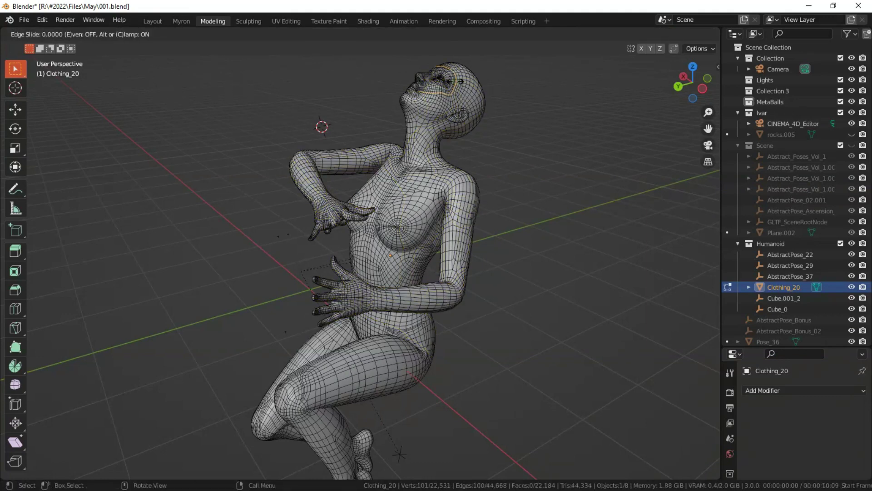
pyautogui.click(455, 81)
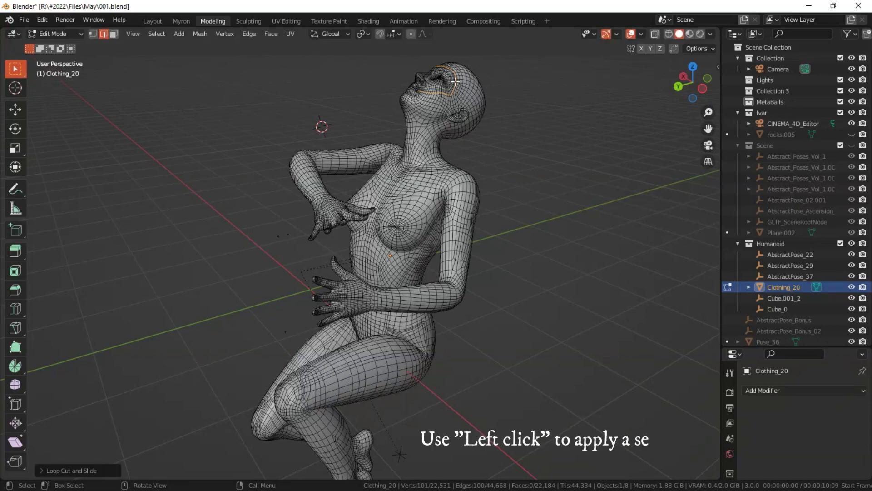
# Separate the selected face loop into its own object, return to Object Mode and select only that loop.
pyautogui.press('p')
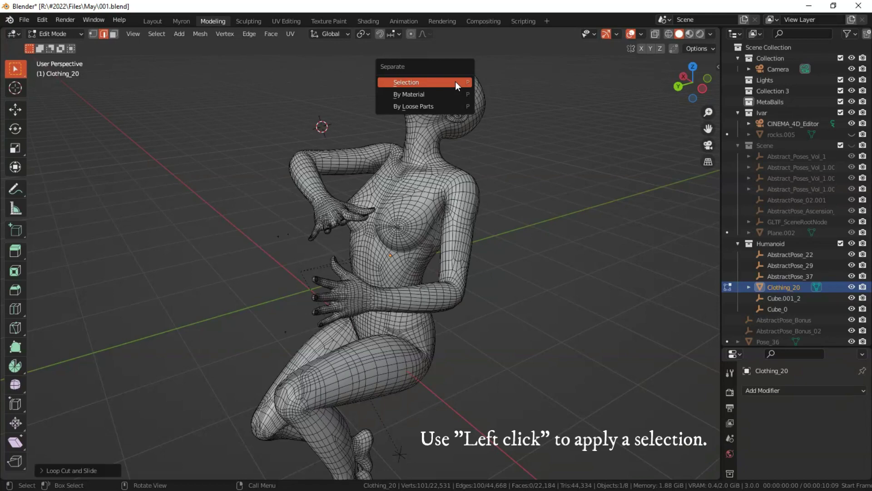
pyautogui.click(455, 81)
pyautogui.press('Tab')
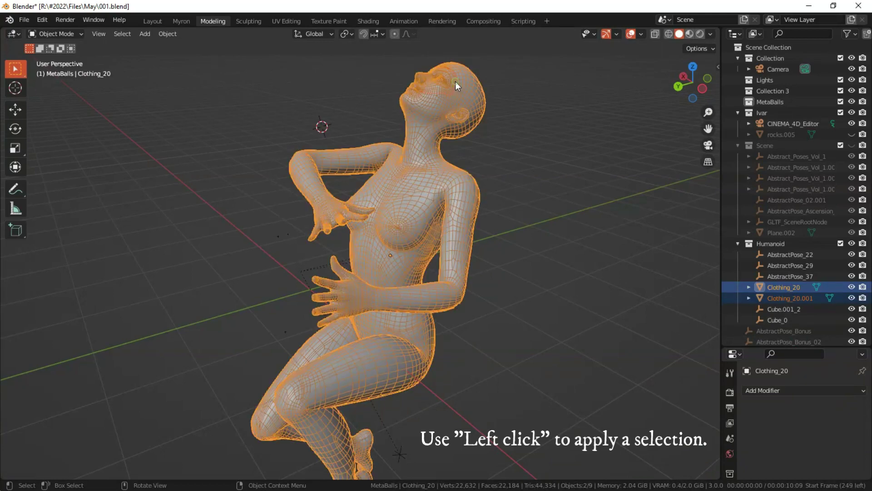
pyautogui.click(455, 81)
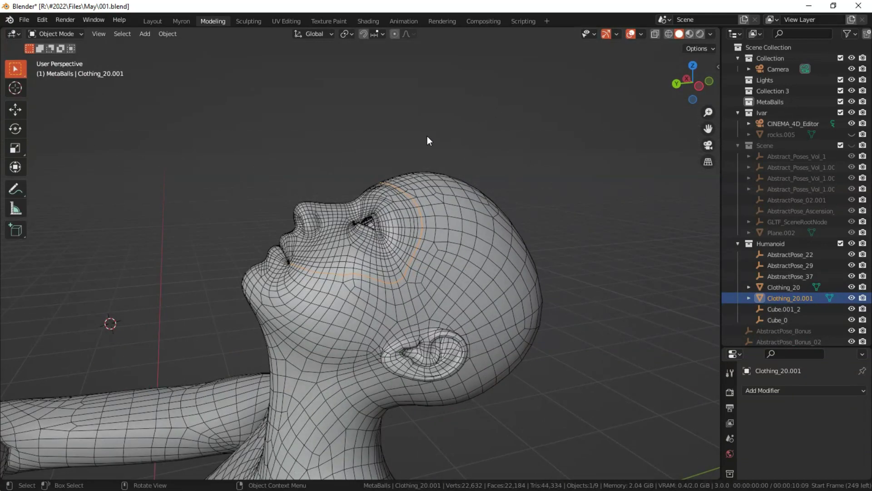
pyautogui.moveTo(427, 136); pyautogui.dragTo(511, 161, button='middle')
pyautogui.press('g')
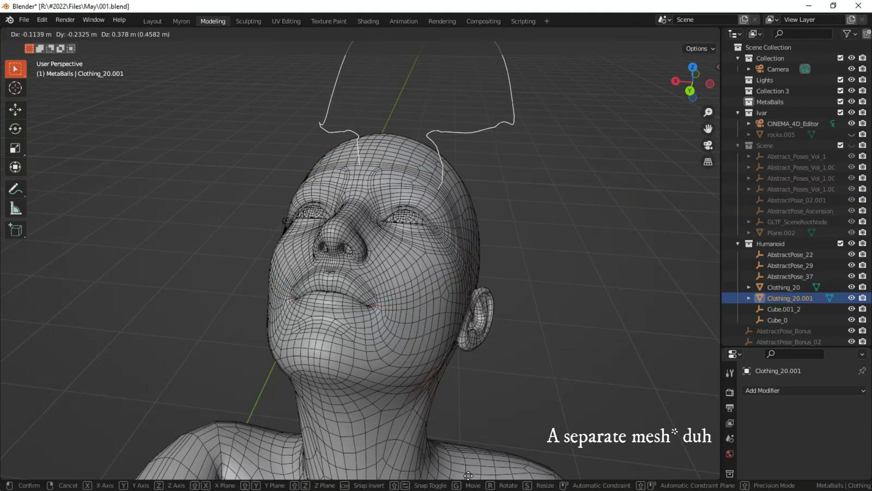
pyautogui.rightClick(324, 94)
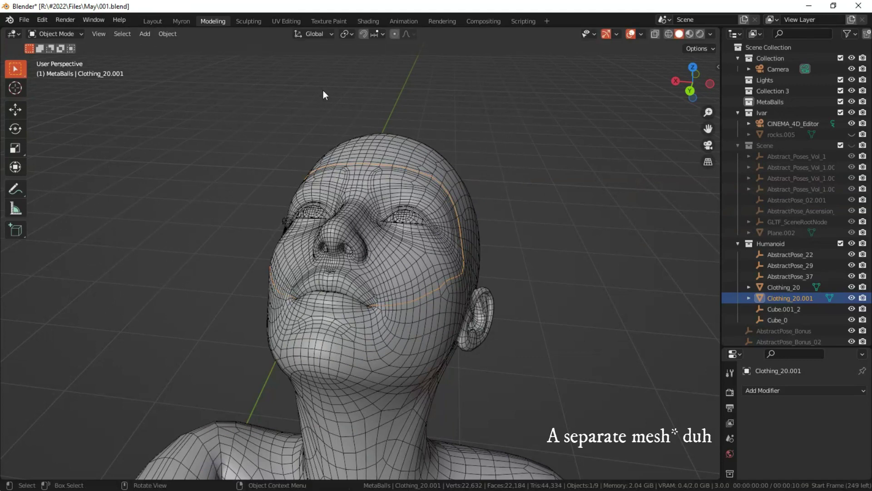
# Convert the separated face loop Clothing_20.001 from a mesh to a curve.
pyautogui.moveTo(555, 166); pyautogui.dragTo(484, 171, button='middle')
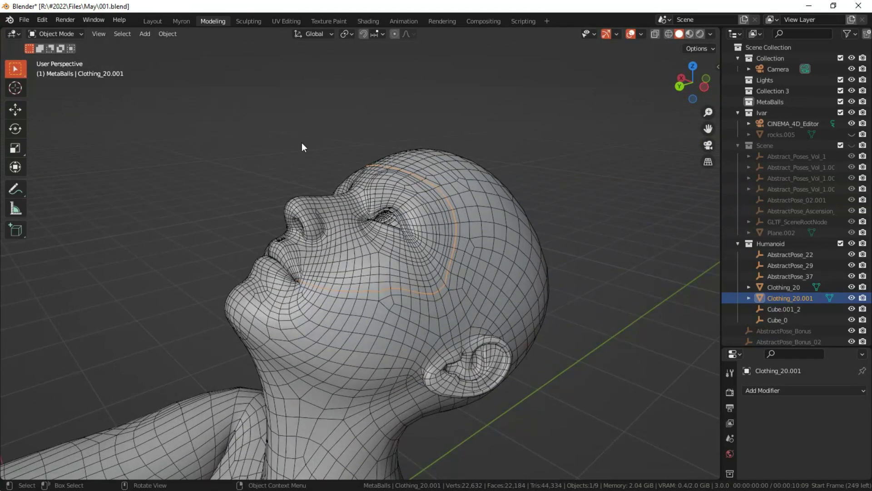
pyautogui.rightClick(423, 180)
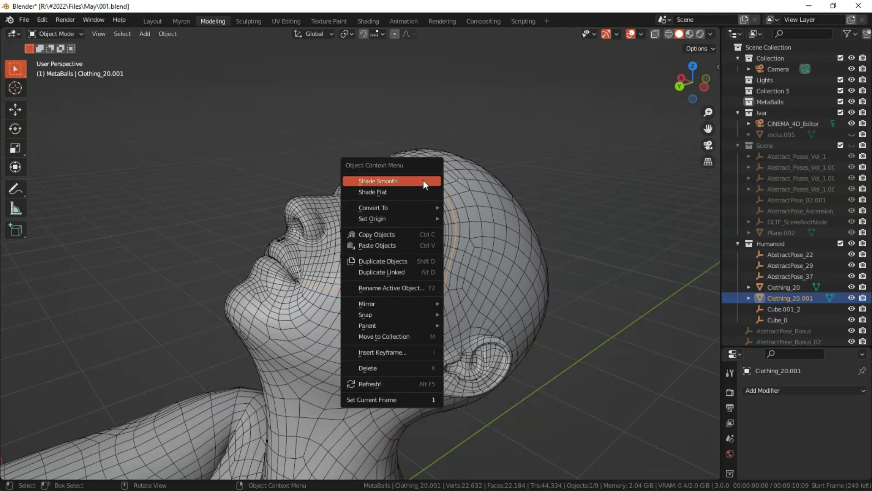
pyautogui.moveTo(390, 209)
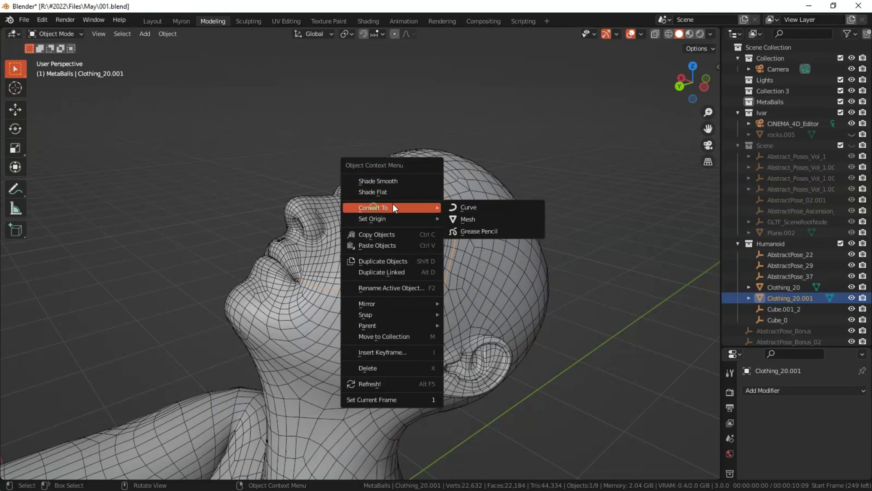
pyautogui.click(473, 208)
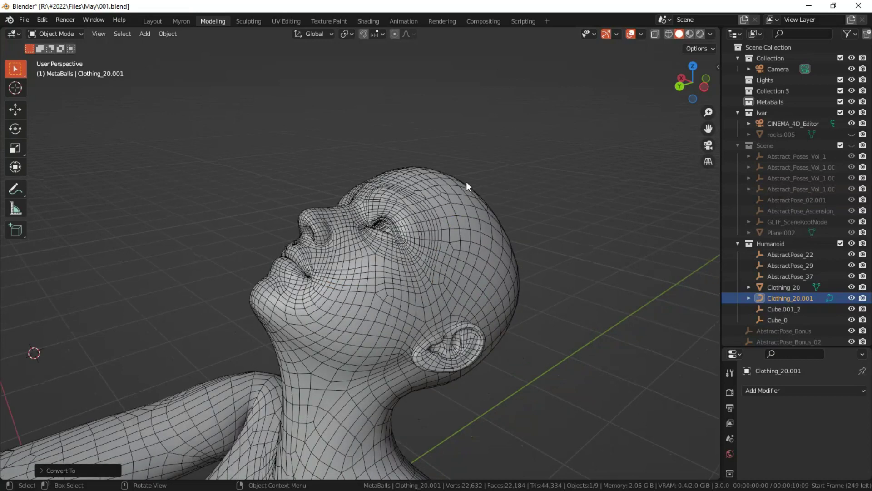
# Give the face curve thickness with a round bevel depth of 0.36 m.
pyautogui.scroll(-3, 432, 204)
pyautogui.click(412, 219)
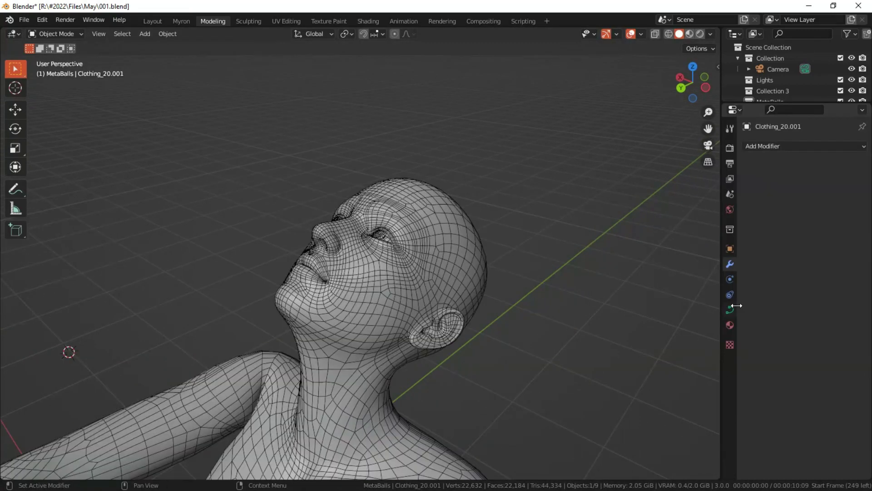
pyautogui.click(731, 309)
pyautogui.click(754, 325)
pyautogui.scroll(-3, 770, 328)
pyautogui.moveTo(821, 370); pyautogui.dragTo(832, 371)
pyautogui.scroll(2, 568, 113)
# Check the face curve with overlays hidden, reduce its bevel depth to 0.29 m and show the overlays again.
pyautogui.click(631, 34)
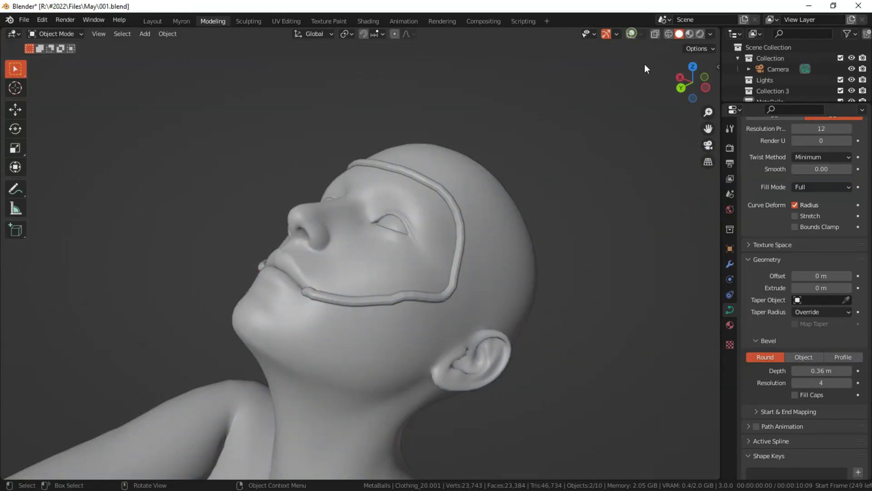
pyautogui.moveTo(682, 75); pyautogui.dragTo(678, 56)
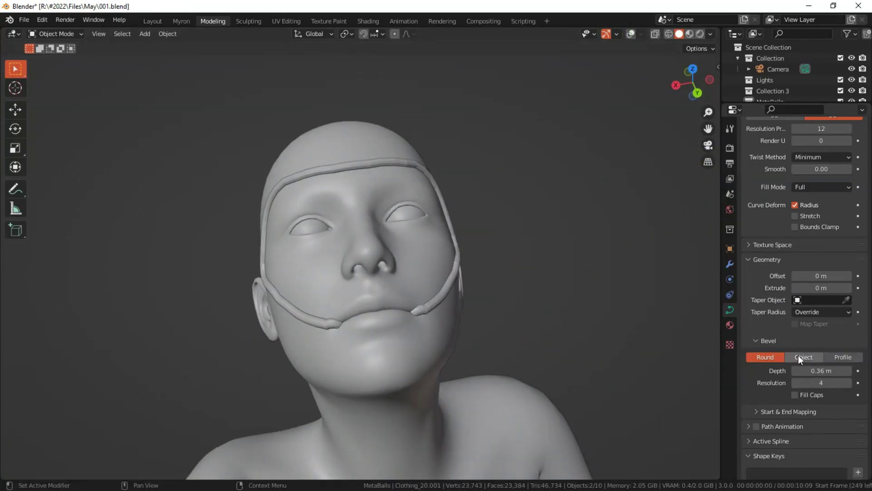
pyautogui.moveTo(821, 371)
pyautogui.mouseDown()
pyautogui.moveTo(862, 370)
pyautogui.moveTo(819, 370)
pyautogui.mouseUp()
pyautogui.scroll(1, 675, 81)
pyautogui.moveTo(675, 85); pyautogui.dragTo(619, 56)
pyautogui.click(631, 34)
pyautogui.scroll(2, 565, 145)
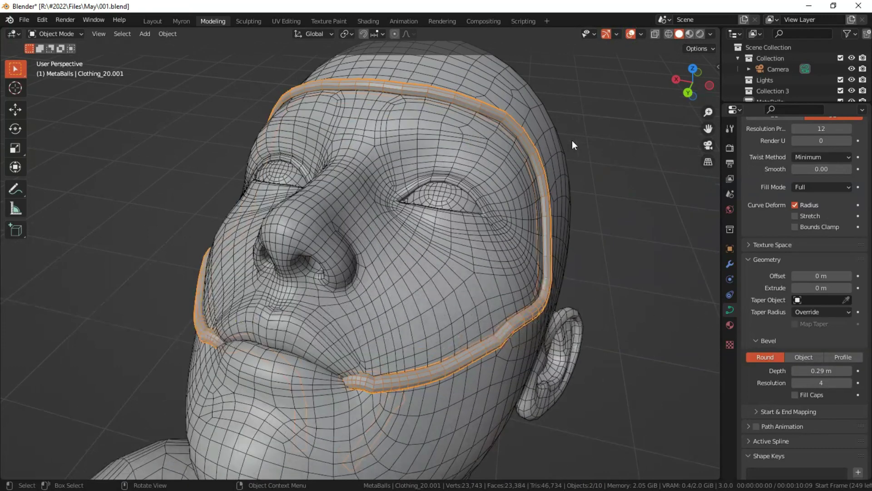
# Apply smooth shading to the beveled face curve and inspect it with and without overlays.
pyautogui.click(564, 118)
pyautogui.click(539, 168)
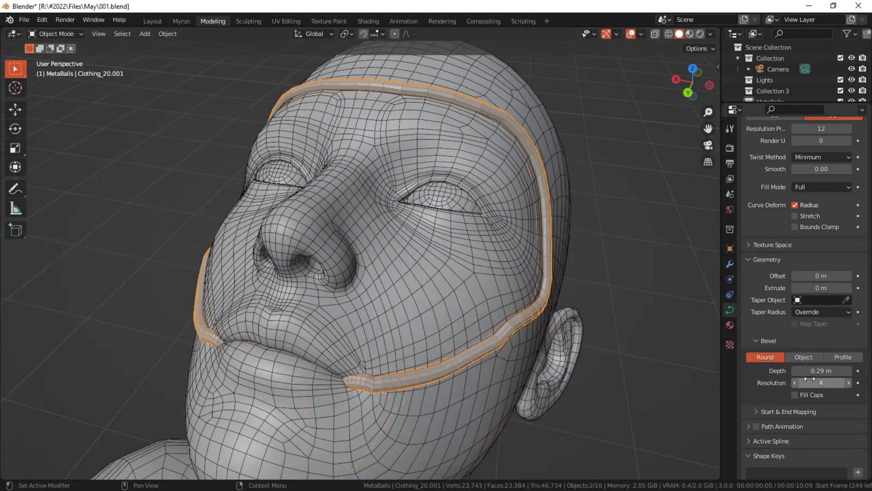
pyautogui.rightClick(530, 150)
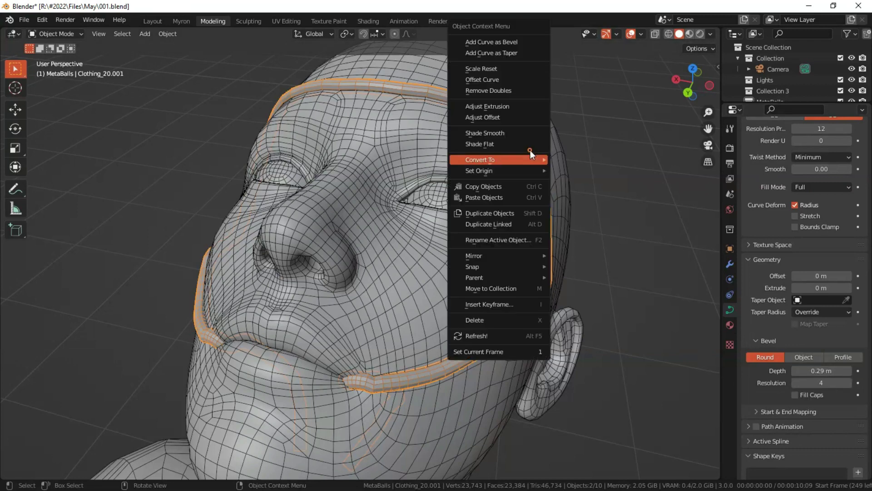
pyautogui.click(484, 134)
pyautogui.click(581, 110)
pyautogui.moveTo(581, 110); pyautogui.dragTo(622, 152, button='middle')
pyautogui.moveTo(669, 96); pyautogui.dragTo(629, 85, button='middle')
pyautogui.scroll(2, 628, 86)
pyautogui.click(633, 34)
pyautogui.click(633, 33)
# Cut edge loops running over the forehead and down the nose of the body mesh and separate the selection from it.
pyautogui.click(540, 98)
pyautogui.scroll(-1, 677, 81)
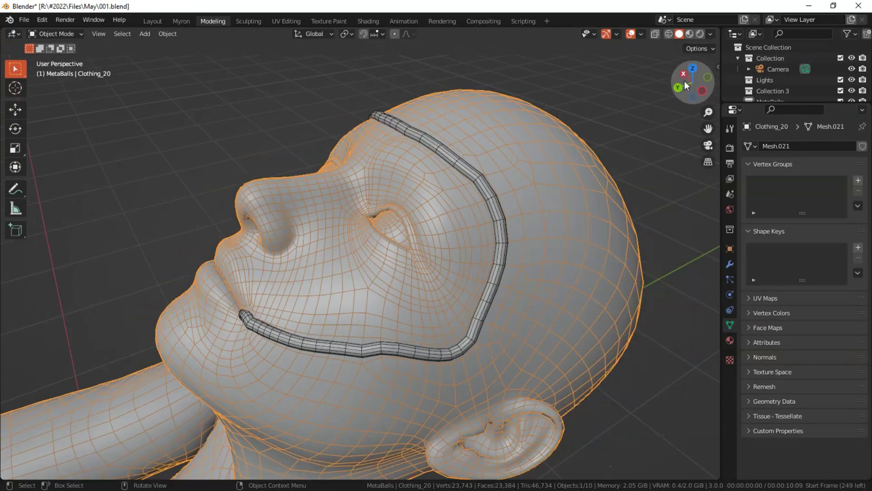
pyautogui.moveTo(684, 81); pyautogui.dragTo(745, 92)
pyautogui.scroll(-2, 636, 113)
pyautogui.press('Tab')
pyautogui.press('p')
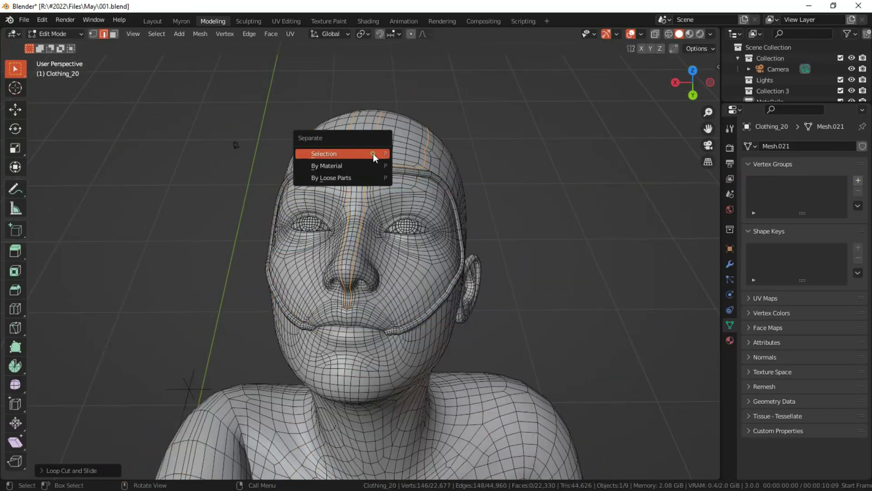
pyautogui.click(372, 153)
# Convert the separated forehead-and-nose loop from a mesh to a curve.
pyautogui.press('Tab')
pyautogui.click(372, 149)
pyautogui.rightClick(372, 149)
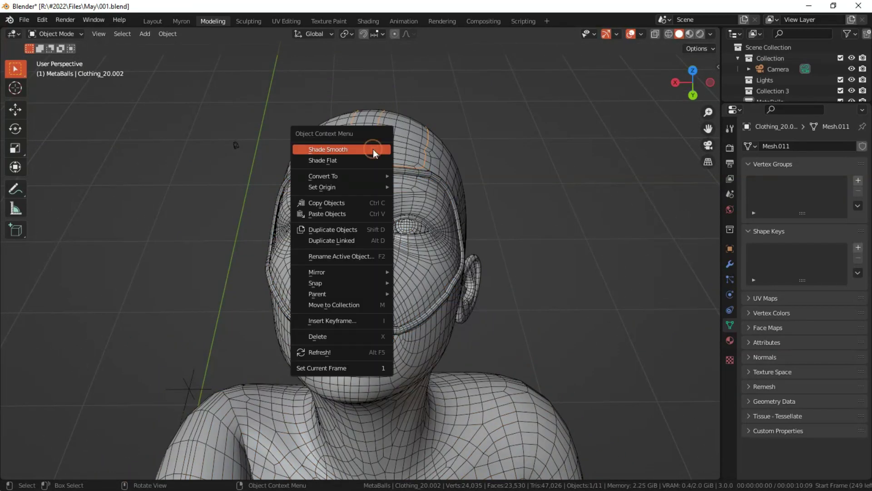
pyautogui.moveTo(356, 171)
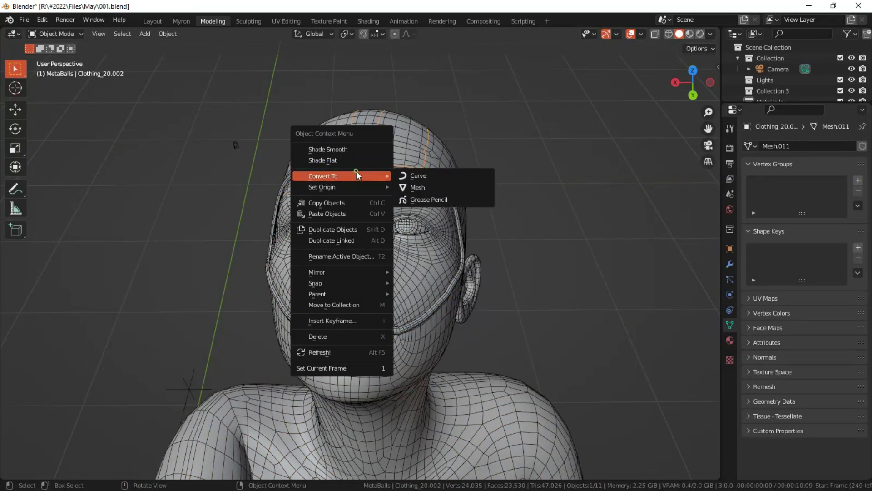
pyautogui.click(411, 175)
# Add the face curve Clothing_20.001 to the selection and open its bevel depth value.
pyautogui.keyDown('shift'); pyautogui.click(436, 175); pyautogui.keyUp('shift')
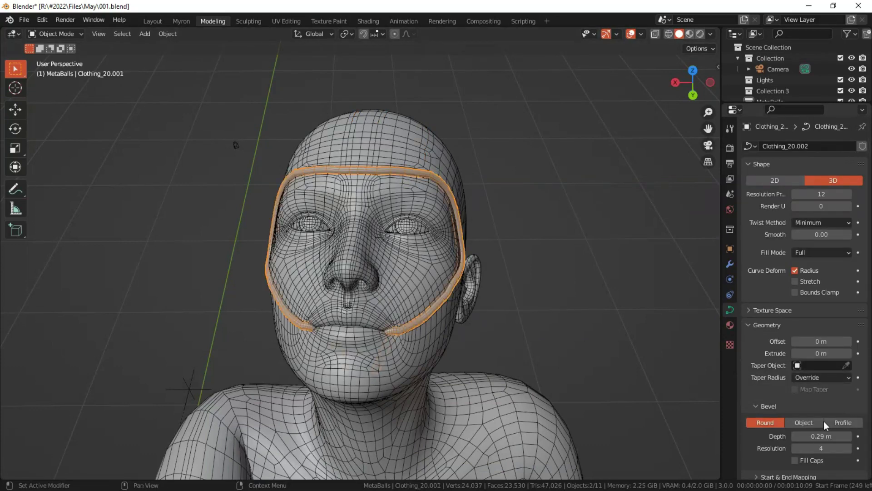
pyautogui.click(830, 436)
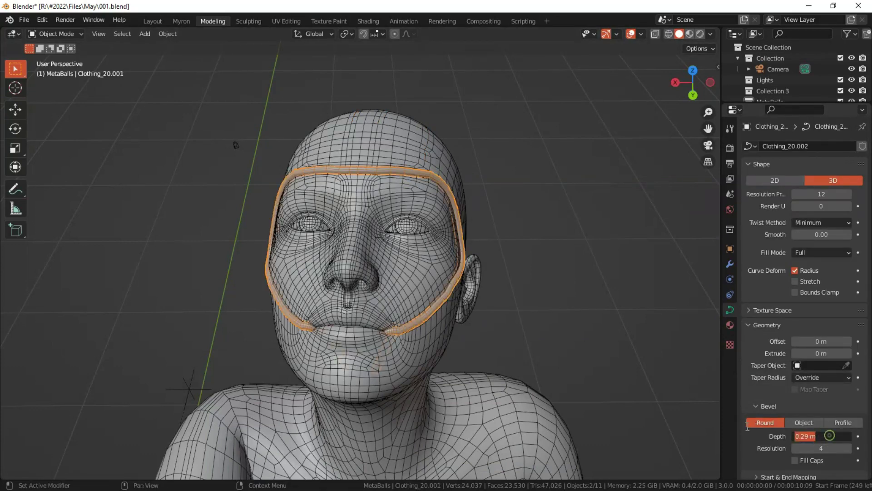
pyautogui.press('Escape')
pyautogui.click(410, 143)
pyautogui.hotkey('alt', 'a')
pyautogui.click(358, 174)
pyautogui.hotkey('alt', 'a')
pyautogui.moveTo(475, 174)
pyautogui.mouseDown(button='middle')
pyautogui.moveTo(439, 211)
pyautogui.moveTo(447, 194)
pyautogui.moveTo(479, 177)
pyautogui.mouseUp(button='middle')
pyautogui.click(447, 190)
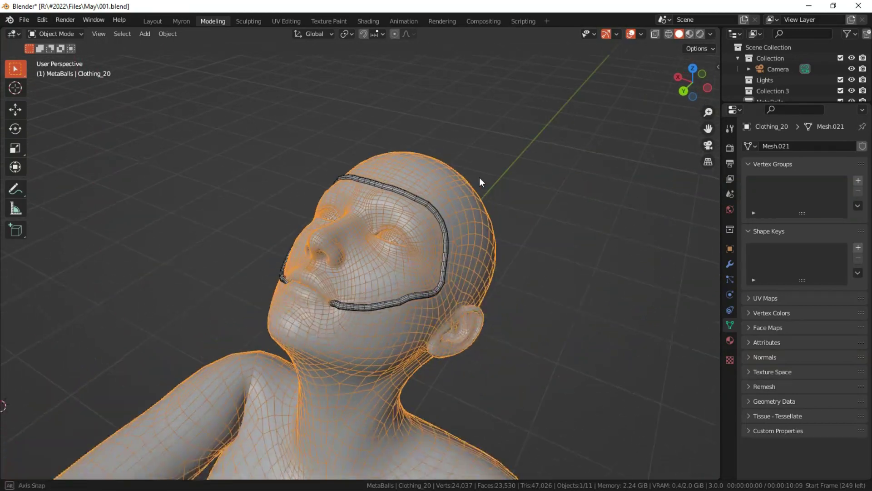
pyautogui.hotkey('alt', 'a')
pyautogui.click(451, 176)
pyautogui.hotkey('ctrl', 'z')
pyautogui.hotkey('ctrl', 'z')
# Enlarge the object list and select the forehead-and-nose curve Clothing_20.002 in it.
pyautogui.moveTo(741, 104); pyautogui.dragTo(741, 337)
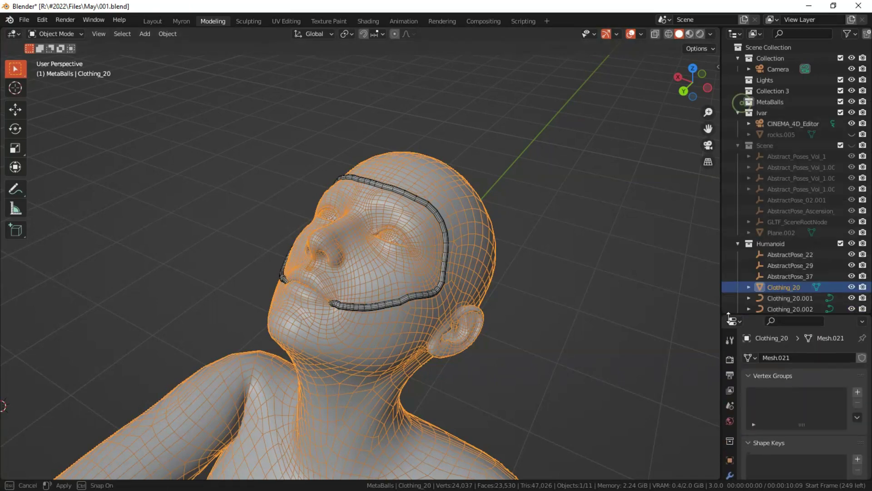
pyautogui.scroll(-2, 776, 294)
pyautogui.click(787, 277)
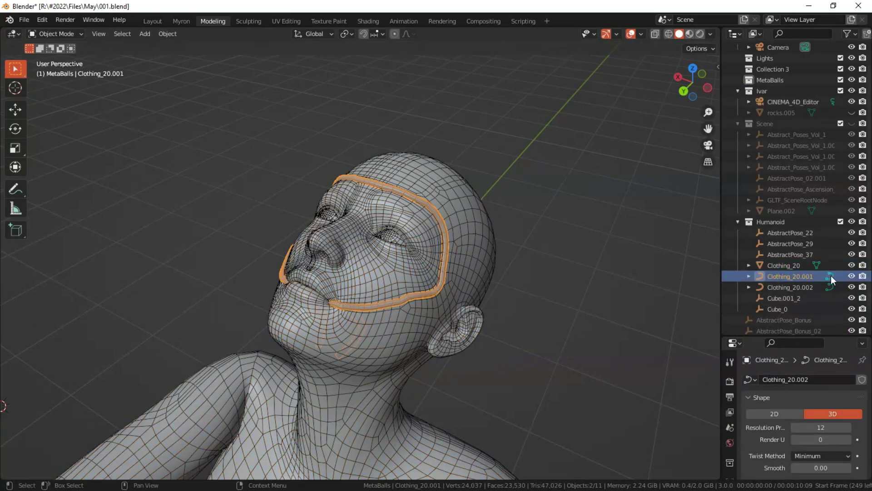
pyautogui.click(781, 288)
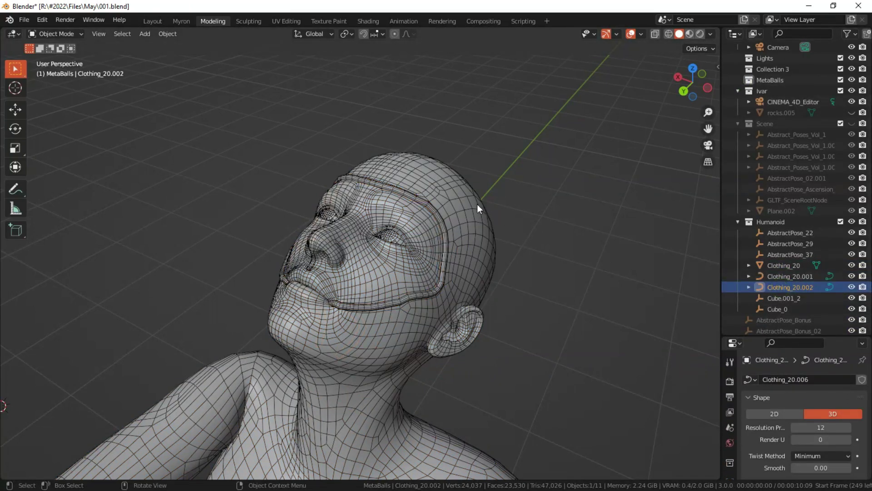
pyautogui.press('g')
pyautogui.press('Escape')
# Run the curve conversion on Clothing_20.002 again and set its round bevel depth to 0.29 m.
pyautogui.scroll(1, 659, 103)
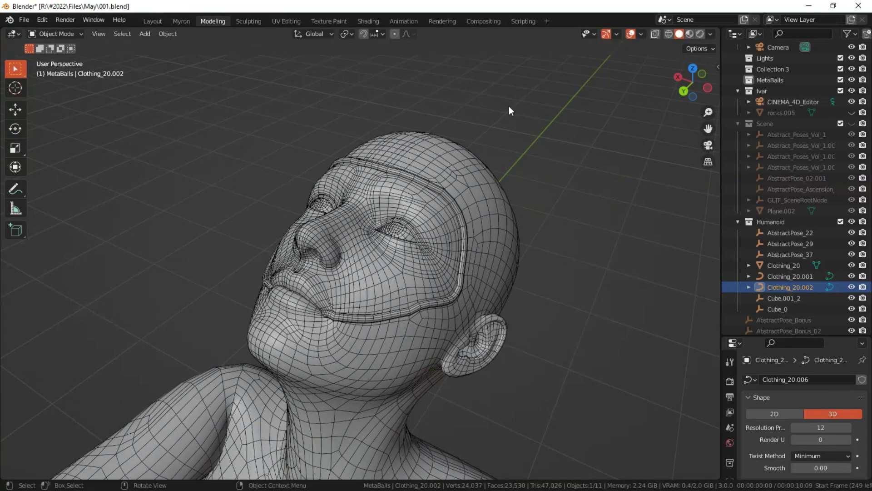
pyautogui.keyDown('shift'); pyautogui.moveTo(509, 105); pyautogui.dragTo(471, 180, button='middle'); pyautogui.keyUp('shift')
pyautogui.scroll(1, 613, 106)
pyautogui.moveTo(683, 74); pyautogui.dragTo(729, 84)
pyautogui.moveTo(554, 141); pyautogui.dragTo(423, 213)
pyautogui.rightClick(419, 166)
pyautogui.moveTo(419, 165)
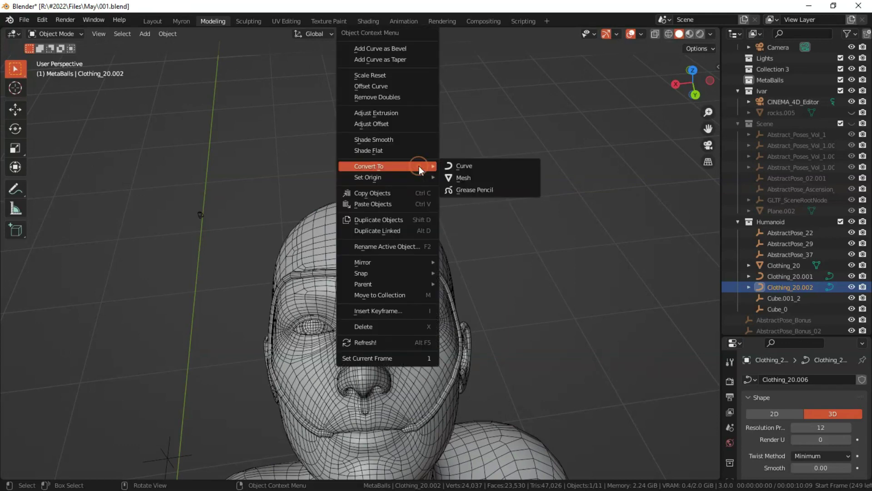
pyautogui.press('Return')
pyautogui.scroll(-1, 811, 430)
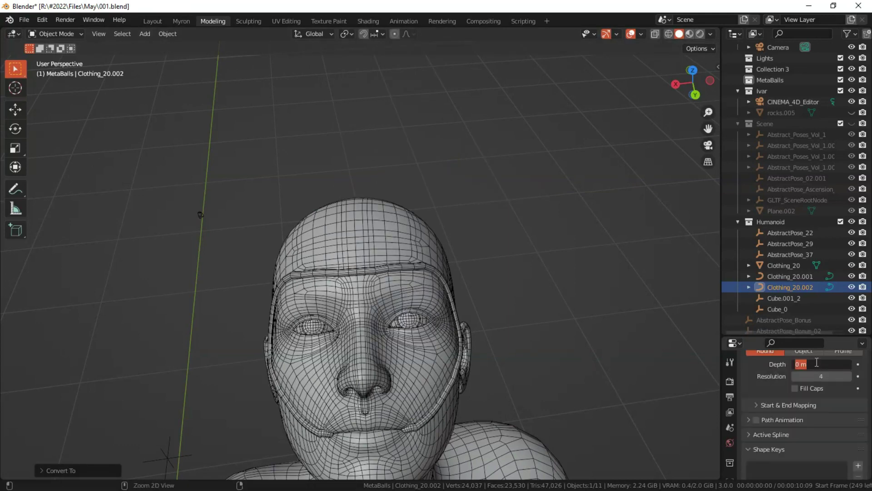
pyautogui.press('Return')
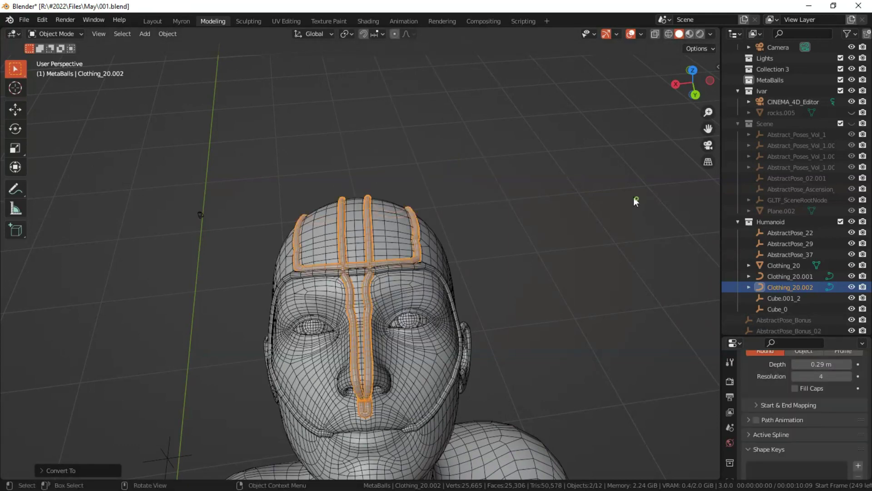
# Inspect the forehead and nose wires with and without overlays and save the file.
pyautogui.click(566, 166)
pyautogui.moveTo(682, 86)
pyautogui.mouseDown()
pyautogui.moveTo(681, 75)
pyautogui.moveTo(681, 96)
pyautogui.mouseUp()
pyautogui.moveTo(706, 129); pyautogui.dragTo(632, 100)
pyautogui.click(630, 34)
pyautogui.scroll(-1, 685, 81)
pyautogui.click(631, 34)
pyautogui.moveTo(522, 201); pyautogui.dragTo(599, 44, button='middle')
pyautogui.hotkey('ctrl', 's')
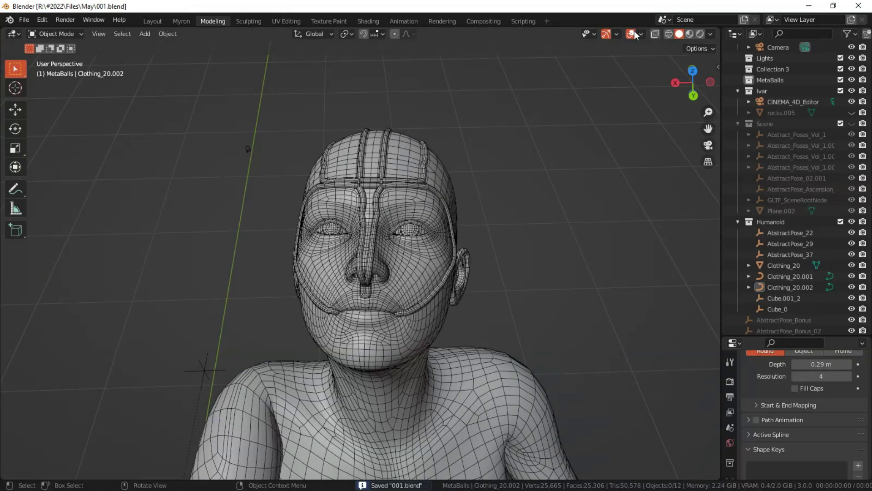
pyautogui.click(632, 33)
pyautogui.moveTo(685, 84)
pyautogui.mouseDown()
pyautogui.moveTo(687, 105)
pyautogui.moveTo(672, 95)
pyautogui.moveTo(682, 83)
pyautogui.mouseUp()
pyautogui.click(631, 34)
pyautogui.press('Tab')
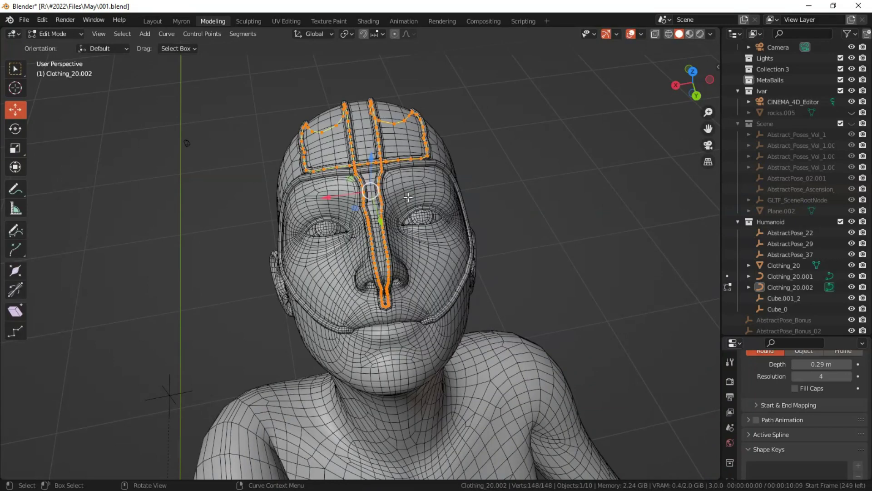
pyautogui.press('Tab')
pyautogui.click(568, 197)
# Cut an edge loop on the body mesh from below the eyes down to the upper lip and separate it.
pyautogui.click(410, 248)
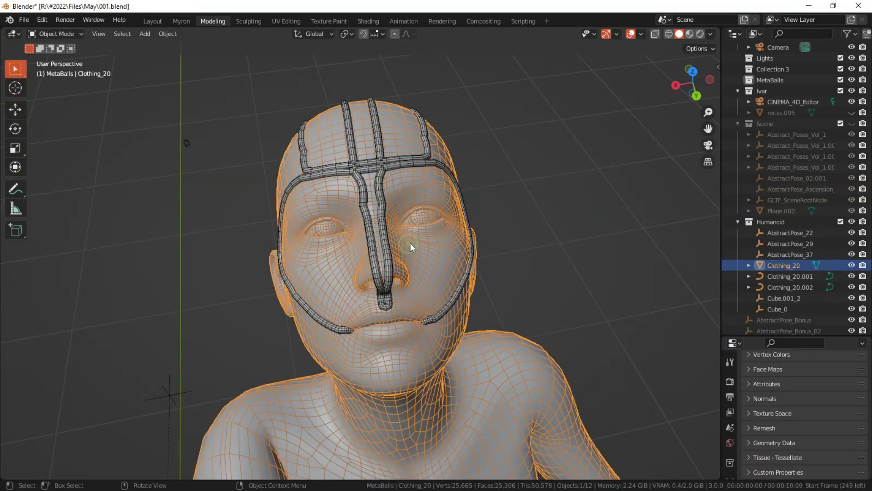
pyautogui.press('Tab')
pyautogui.hotkey('ctrl', 'r')
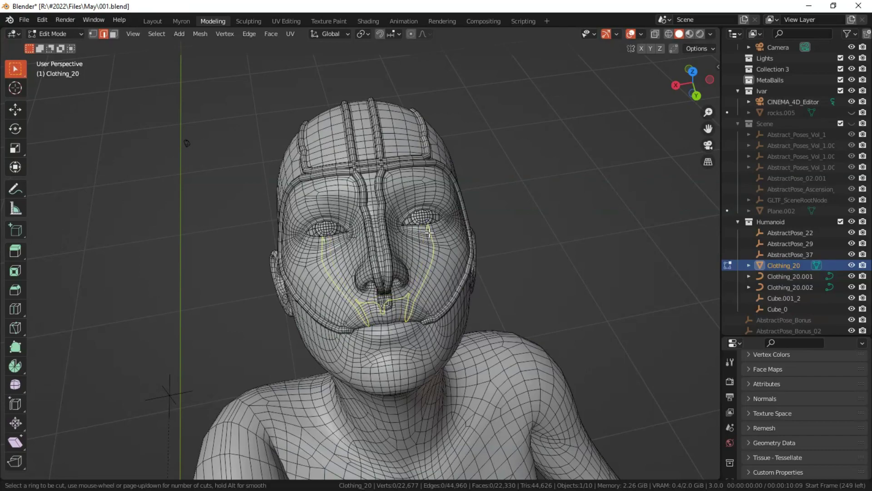
pyautogui.click(429, 232)
pyautogui.press('p')
# Convert the separated eye-to-lip loop to a curve and set its bevel depth to 0.29 m.
pyautogui.press('Tab')
pyautogui.click(430, 236)
pyautogui.rightClick(430, 237)
pyautogui.scroll(-3, 809, 384)
pyautogui.click(813, 412)
pyautogui.write('0.29 m')
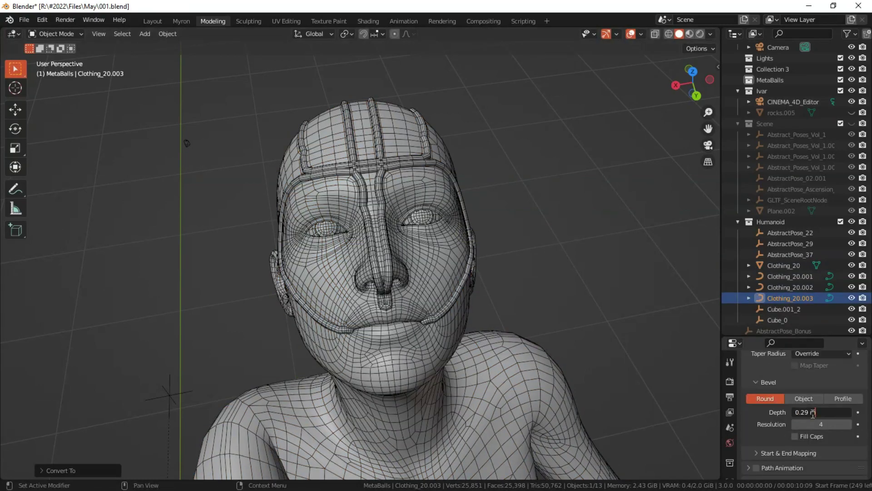
pyautogui.press('Return')
# Cut an edge loop across the cheeks beside the nose of the body mesh and separate it.
pyautogui.click(568, 197)
pyautogui.moveTo(536, 205); pyautogui.dragTo(458, 199, button='middle')
pyautogui.press('Tab')
pyautogui.press('Tab')
pyautogui.click(457, 204)
pyautogui.press('Tab')
pyautogui.hotkey('ctrl', 'r')
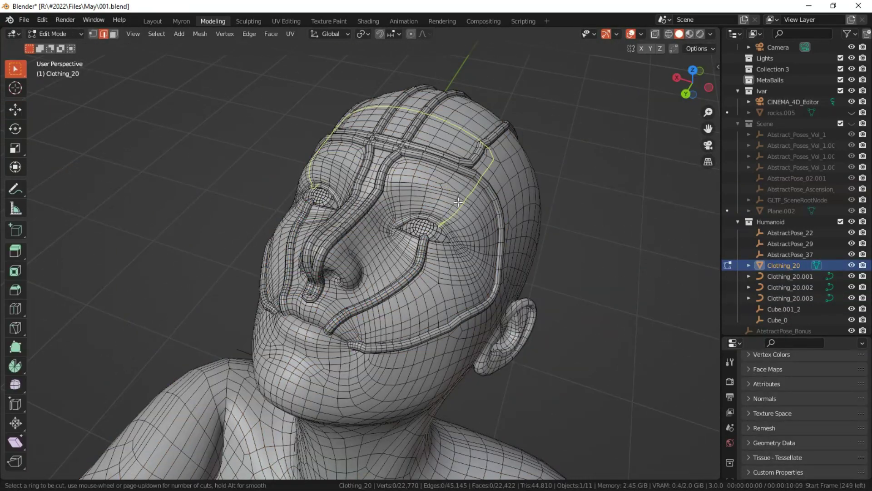
pyautogui.click(401, 252)
pyautogui.rightClick(401, 252)
pyautogui.press('p')
# Convert the separated loop beside the nose to a curve and give it thickness with its bevel depth.
pyautogui.press('Tab')
pyautogui.click(402, 250)
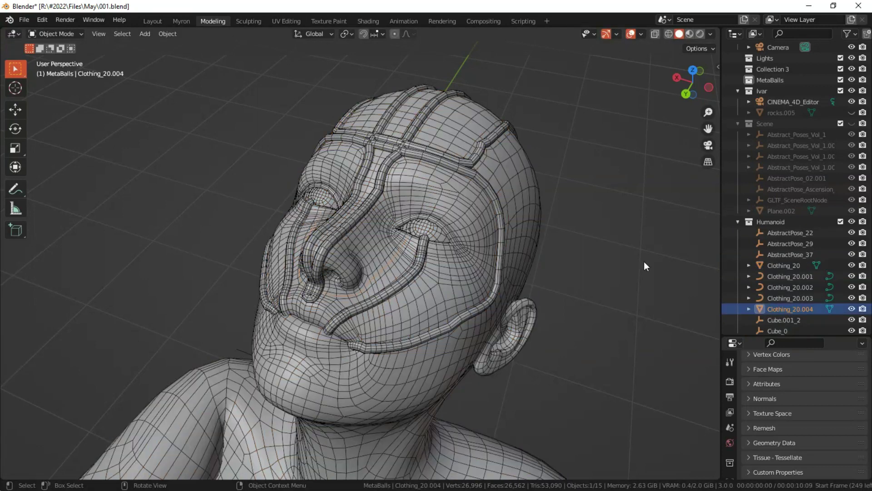
pyautogui.hotkey('alt', 'c')
pyautogui.click(476, 233)
pyautogui.moveTo(814, 408); pyautogui.dragTo(804, 408)
# Examine the face wires and the whole figure from several distances and angles with overlays hidden.
pyautogui.click(630, 34)
pyautogui.click(625, 71)
pyautogui.scroll(-6, 545, 159)
pyautogui.moveTo(523, 182); pyautogui.dragTo(533, 174, button='middle')
pyautogui.keyDown('shift'); pyautogui.moveTo(423, 295); pyautogui.dragTo(413, 108, button='middle'); pyautogui.keyUp('shift')
pyautogui.moveTo(412, 108); pyautogui.dragTo(207, 187)
pyautogui.press('KP_Decimal')
pyautogui.moveTo(693, 84); pyautogui.dragTo(595, 61)
pyautogui.scroll(4, 465, 264)
# Show the overlays again, cut an edge loop through the arms, hands, shoulders and neck of the body mesh, and separate it.
pyautogui.click(448, 232)
pyautogui.click(630, 34)
pyautogui.keyDown('shift'); pyautogui.moveTo(475, 168); pyautogui.dragTo(478, 213, button='middle'); pyautogui.keyUp('shift')
pyautogui.moveTo(696, 82); pyautogui.dragTo(723, 87)
pyautogui.press('Tab')
pyautogui.hotkey('ctrl', 'r')
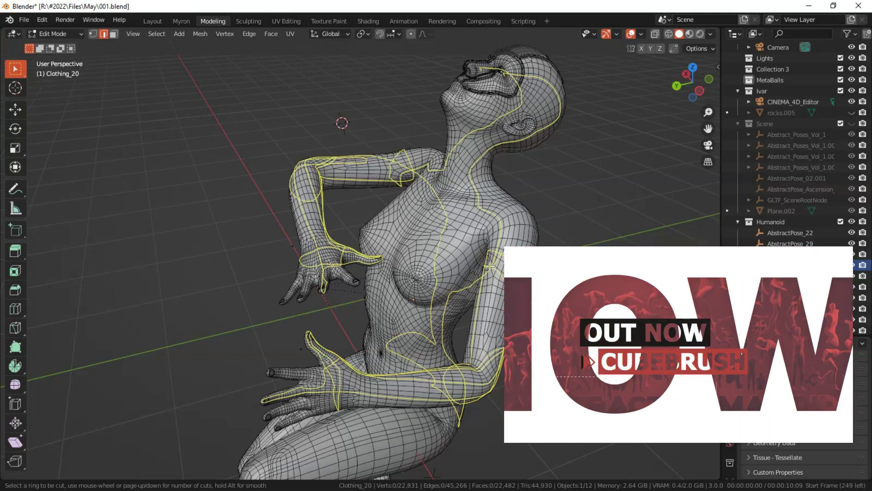
pyautogui.click(490, 266)
pyautogui.rightClick(489, 266)
pyautogui.press('p')
pyautogui.click(489, 266)
# Convert the separated arm-and-shoulder loop to a curve and give it a round bevel.
pyautogui.press('Tab')
pyautogui.click(488, 266)
pyautogui.rightClick(487, 266)
pyautogui.click(514, 266)
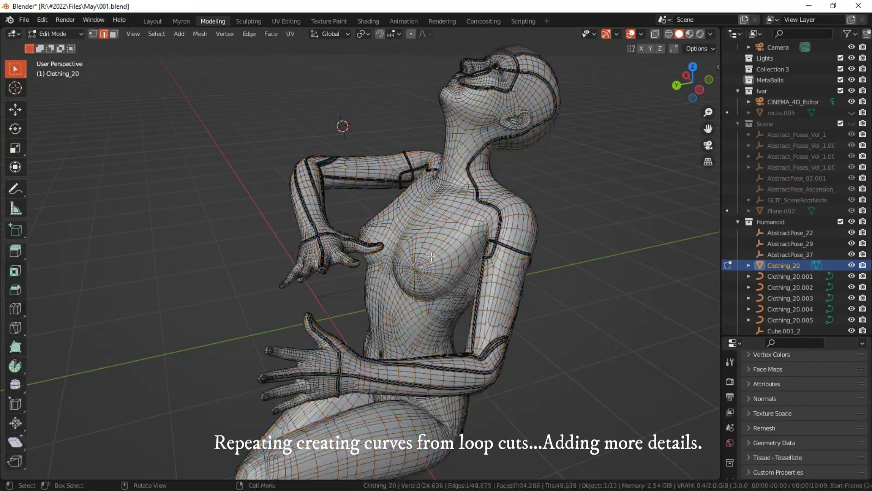
# Cut another edge loop on the torso of the body mesh and turn it into a separate curve.
pyautogui.click(431, 255)
pyautogui.press('Tab')
pyautogui.hotkey('ctrl', 'r')
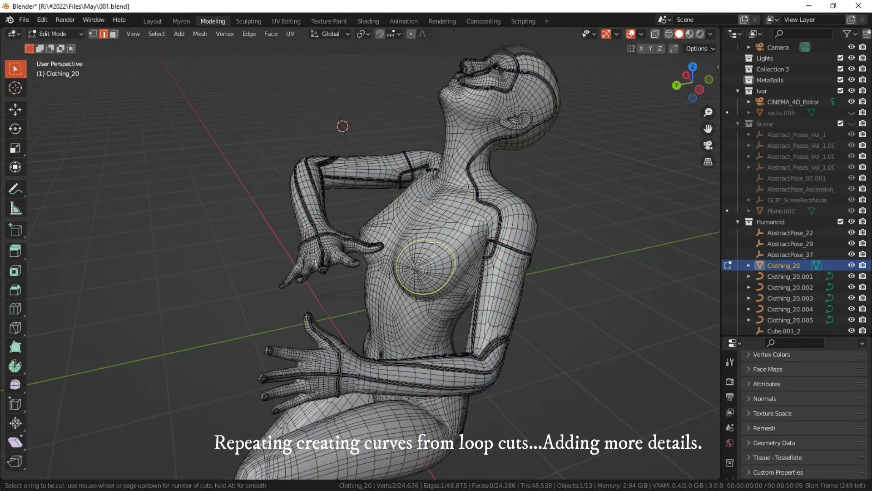
pyautogui.click(452, 300)
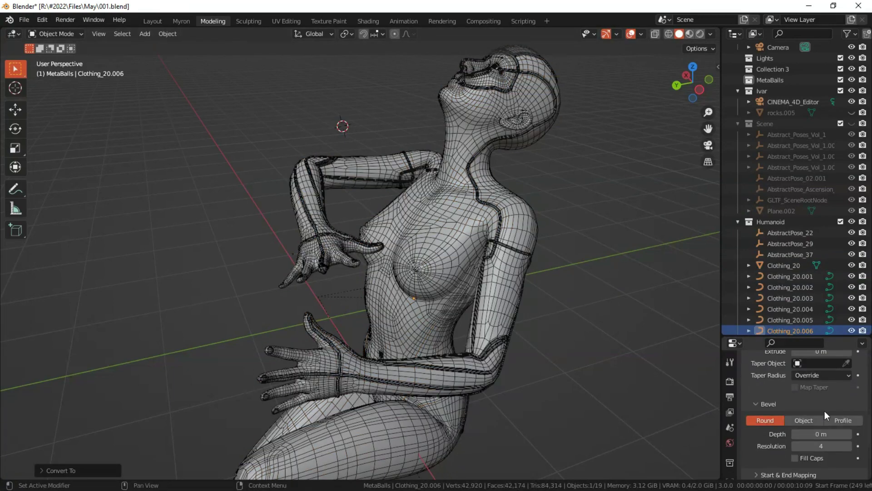
# Turn an edge loop under the breasts and across the hips, thighs and knees into a separate curve with a 0.24 m bevel depth.
pyautogui.moveTo(686, 75); pyautogui.dragTo(684, 103)
pyautogui.scroll(3, 684, 102)
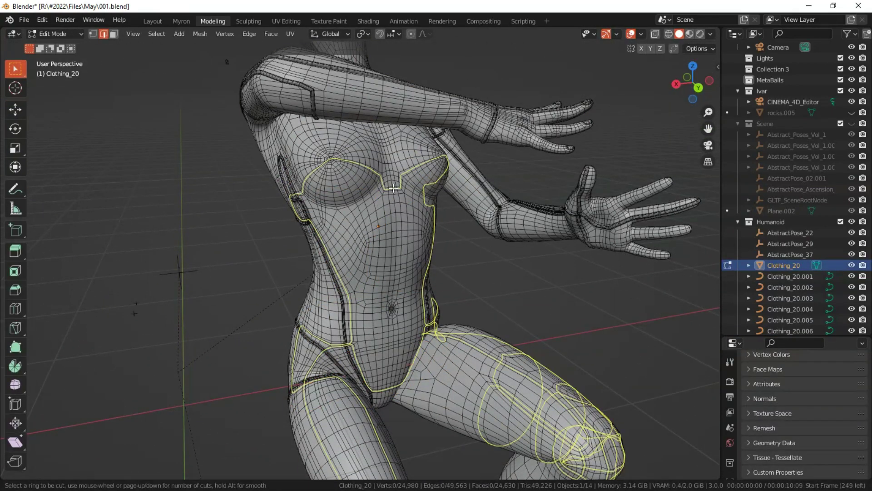
pyautogui.press('p')
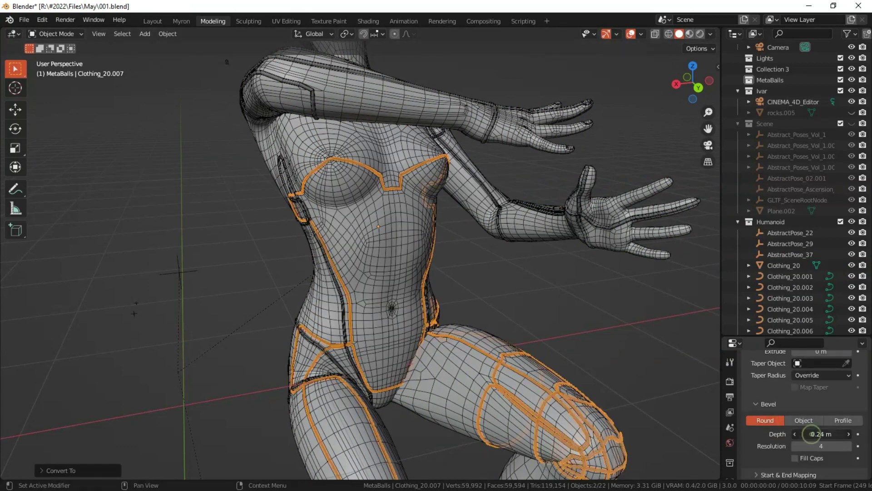
pyautogui.click(631, 34)
pyautogui.moveTo(693, 83); pyautogui.dragTo(663, 81)
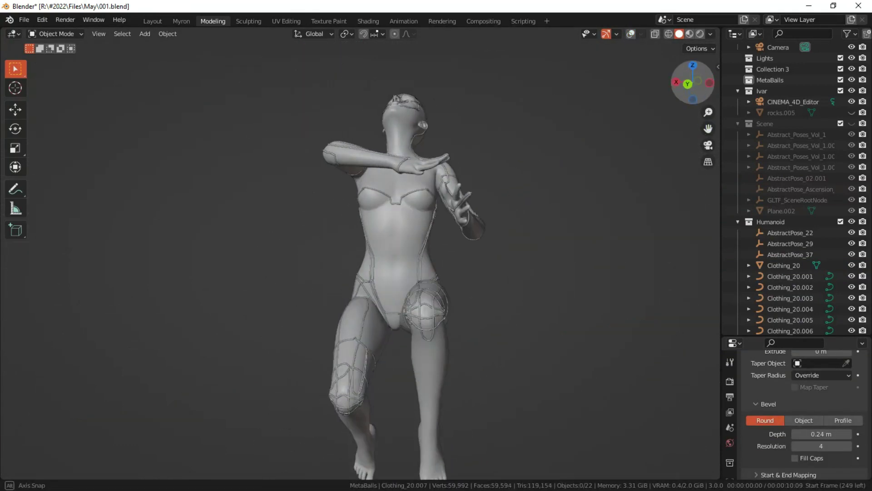
pyautogui.scroll(2, 689, 132)
pyautogui.click(631, 34)
# Cut an edge loop through the waist of the body mesh and convert it into a separate curve.
pyautogui.click(436, 227)
pyautogui.press('Tab')
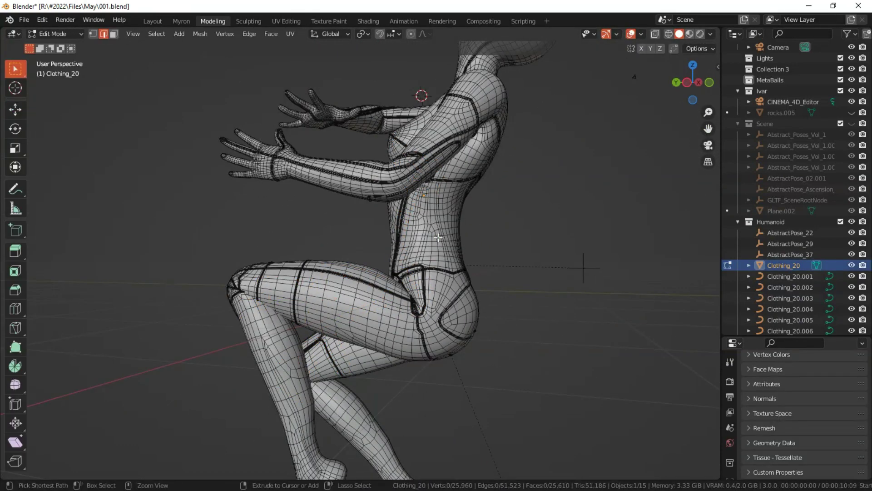
pyautogui.hotkey('ctrl', 'r')
pyautogui.click(437, 237)
pyautogui.press('Tab')
pyautogui.rightClick(438, 237)
pyautogui.click(497, 247)
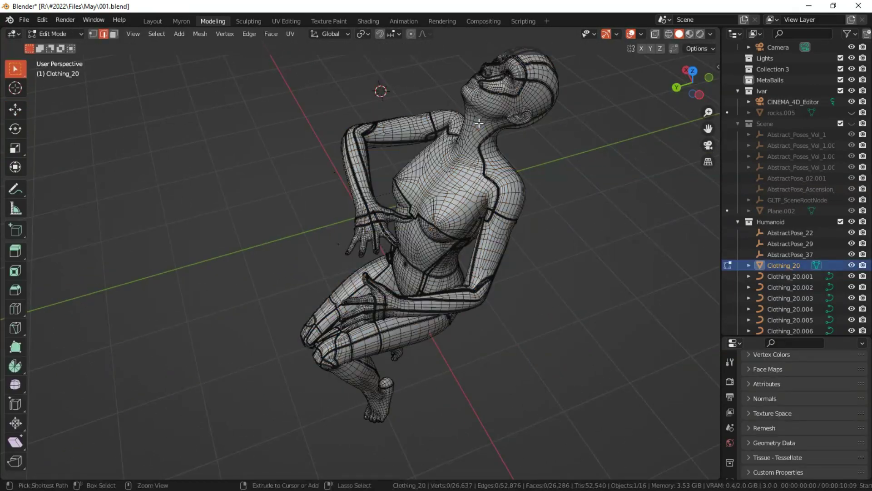
# Turn an edge loop through the neck, ear and arms into a separate curve with a bevel depth of 0.29 m.
pyautogui.hotkey('ctrl', 'r')
pyautogui.click(437, 165)
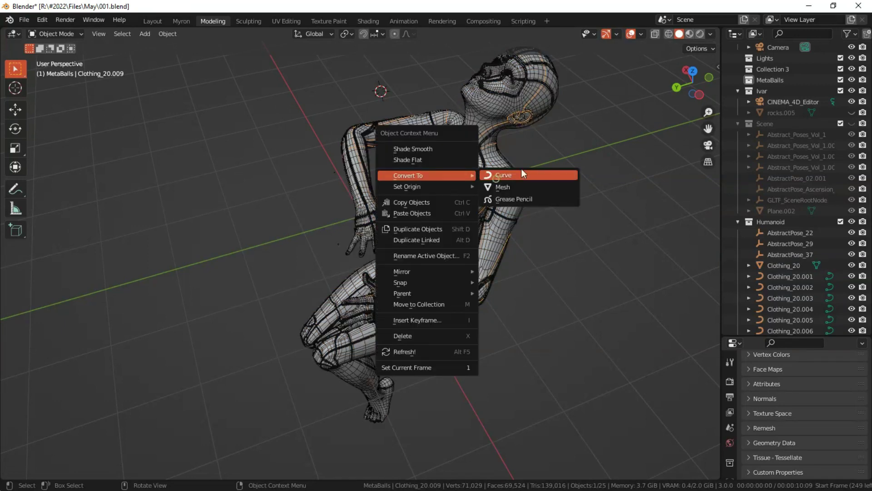
pyautogui.scroll(-2, 809, 409)
pyautogui.click(820, 434)
pyautogui.write('0.29')
pyautogui.press('Return')
# Examine the wires over the whole figure from several angles with overlays hidden.
pyautogui.click(623, 283)
pyautogui.moveTo(708, 129); pyautogui.dragTo(688, 168)
pyautogui.moveTo(695, 82); pyautogui.dragTo(527, 82)
pyautogui.click(631, 34)
pyautogui.moveTo(314, 155); pyautogui.dragTo(395, 224)
pyautogui.moveTo(692, 81); pyautogui.dragTo(612, 163)
pyautogui.moveTo(707, 129); pyautogui.dragTo(759, 182)
pyautogui.moveTo(695, 82); pyautogui.dragTo(467, 74)
pyautogui.scroll(3, 656, 101)
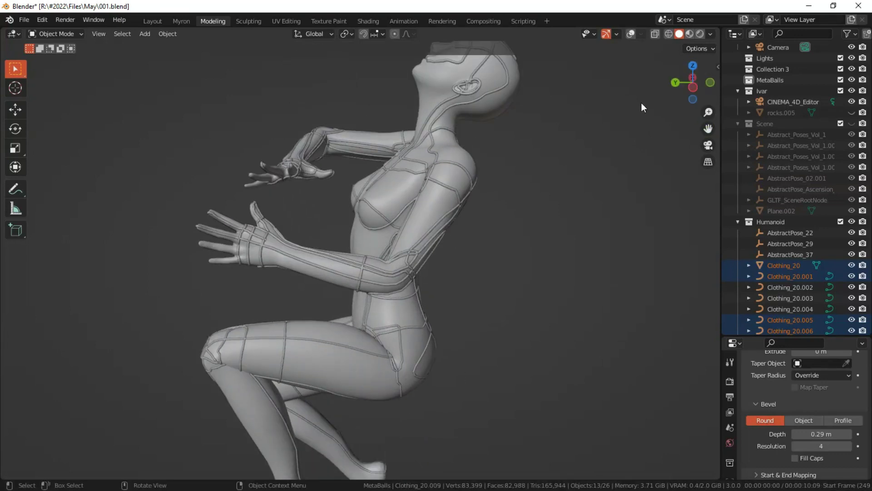
pyautogui.scroll(-1, 600, 103)
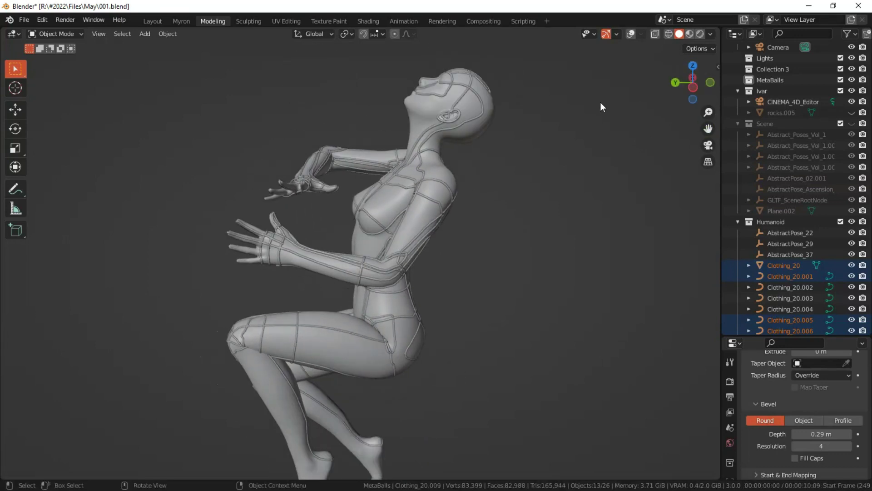
# Compare the figure's side view with overlays shown and hidden, and select the body mesh Clothing_20.
pyautogui.click(630, 34)
pyautogui.click(629, 35)
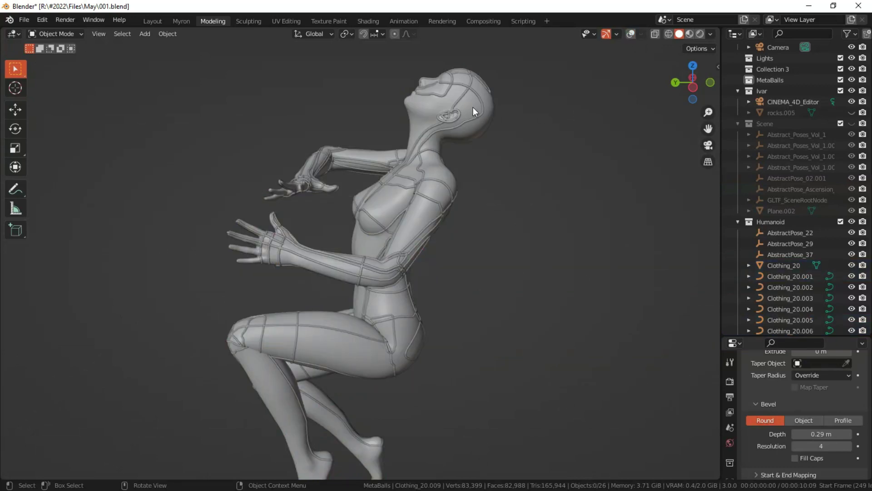
pyautogui.moveTo(708, 128); pyautogui.dragTo(639, 87)
pyautogui.click(634, 34)
pyautogui.click(634, 35)
pyautogui.click(448, 199)
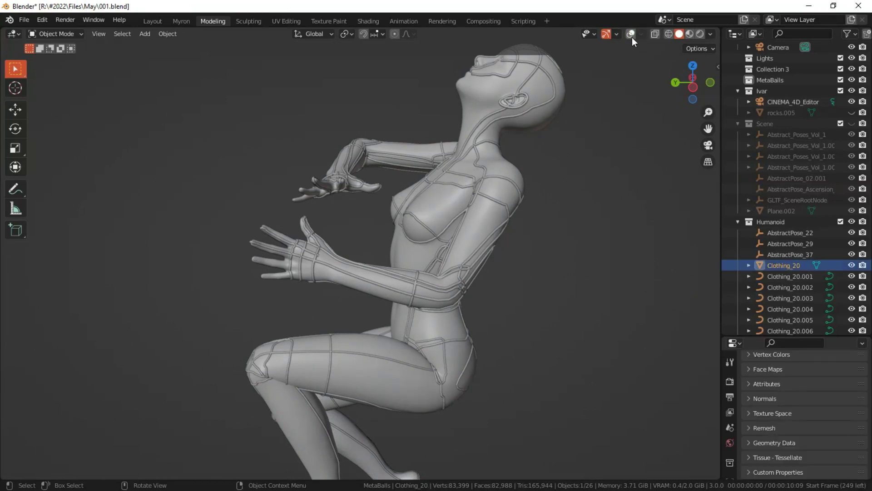
# Rename the body mesh Clothing_20 to Basemesh and hide it so that only the wire curves remain visible.
pyautogui.click(852, 266)
pyautogui.click(852, 266)
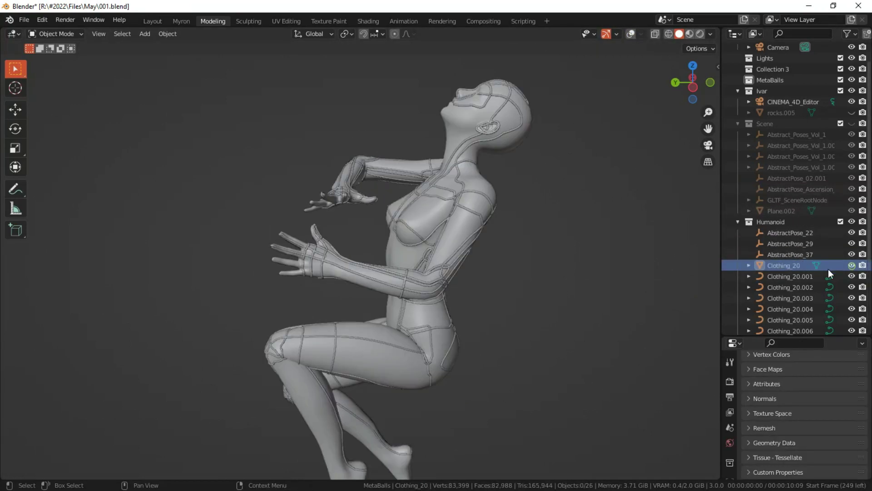
pyautogui.doubleClick(789, 264)
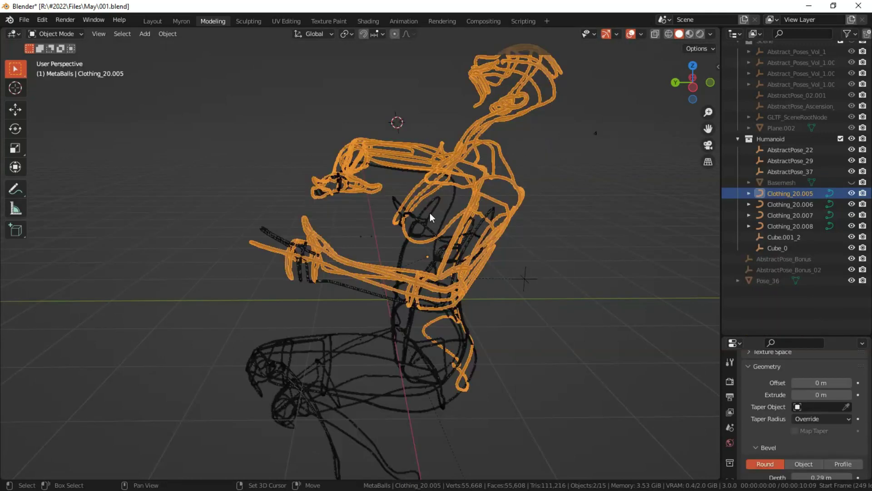
# Select all the wire curves of the figure and join them into one curve object.
pyautogui.keyDown('shift'); pyautogui.click(427, 223); pyautogui.keyUp('shift')
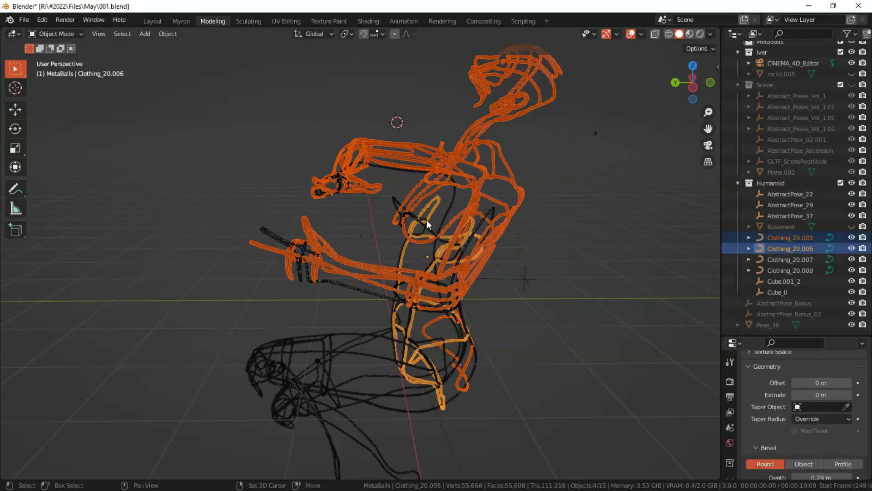
pyautogui.keyDown('shift'); pyautogui.click(362, 332); pyautogui.keyUp('shift')
pyautogui.keyDown('shift'); pyautogui.click(362, 377); pyautogui.keyUp('shift')
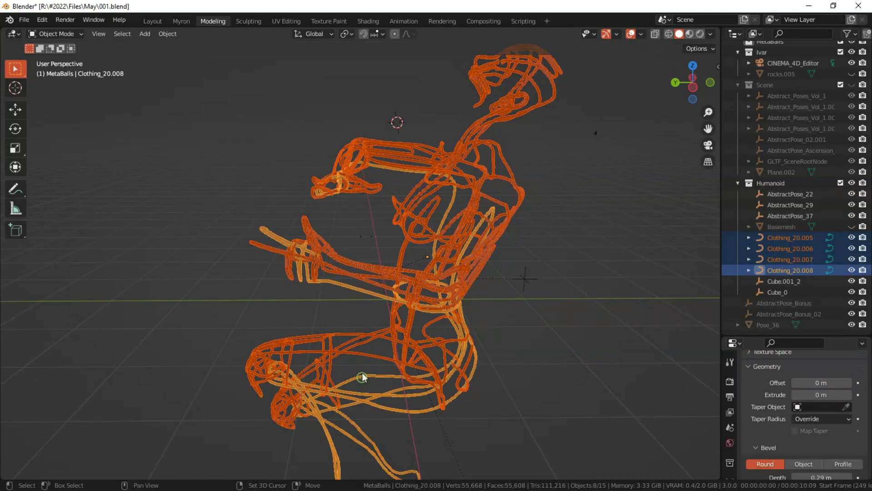
pyautogui.rightClick(362, 377)
pyautogui.click(319, 269)
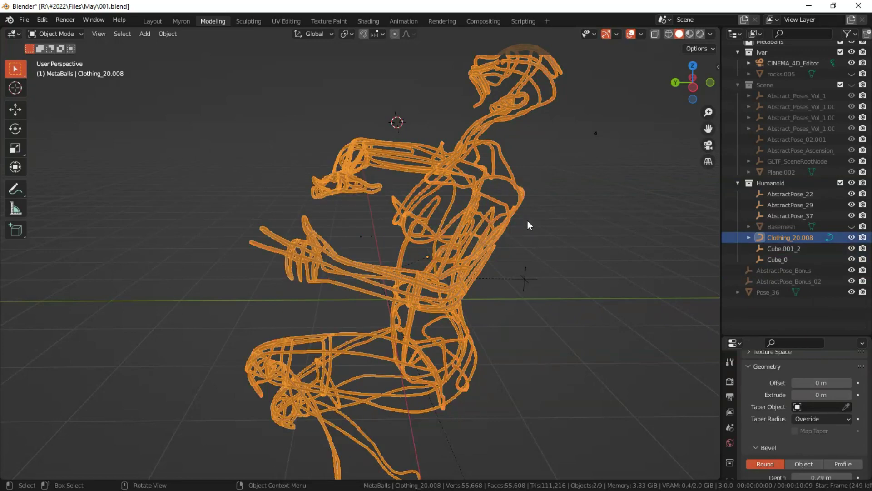
pyautogui.scroll(-3, 463, 237)
pyautogui.press('g')
pyautogui.rightClick(528, 166)
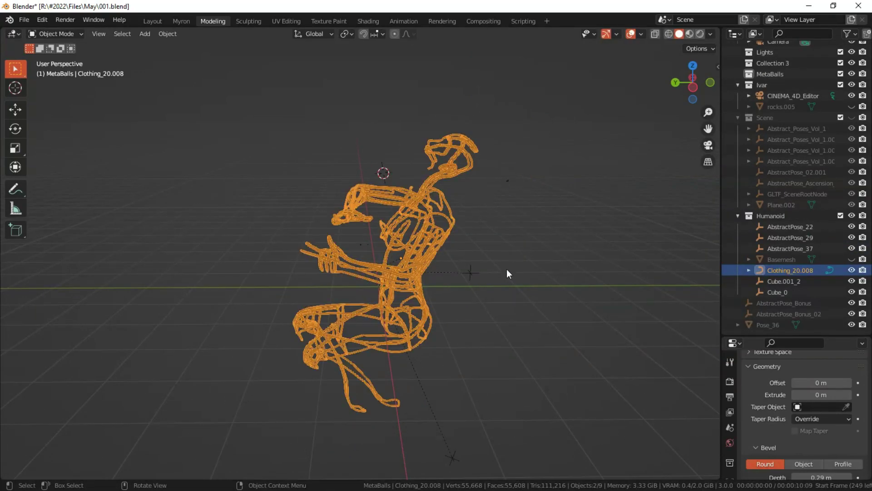
# Clear the parent of the joined wire object while keeping its transformation, and deselect it.
pyautogui.scroll(1, 507, 273)
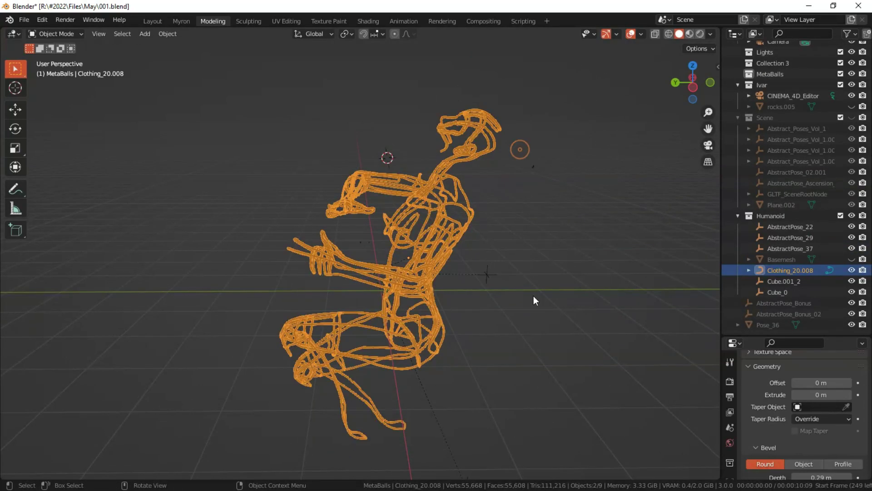
pyautogui.rightClick(369, 260)
pyautogui.moveTo(326, 404)
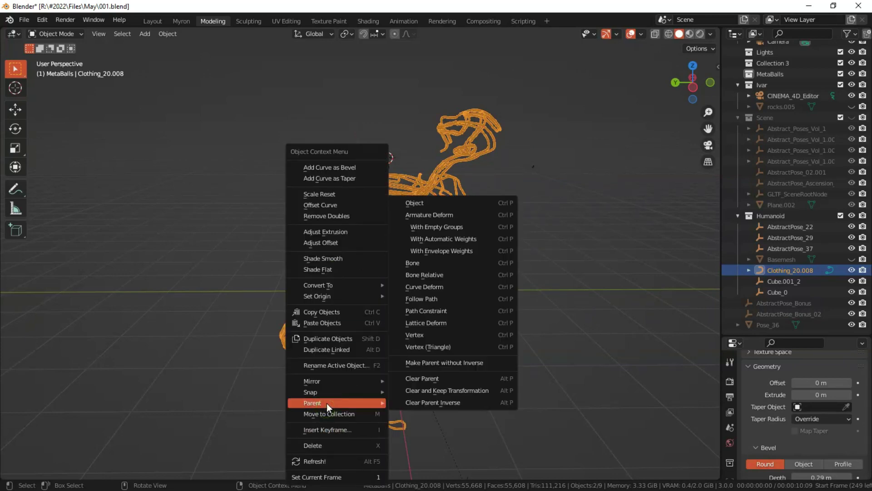
pyautogui.click(438, 391)
pyautogui.click(541, 251)
# Select the joined wires and unhide the Basemesh object beneath them.
pyautogui.scroll(1, 527, 250)
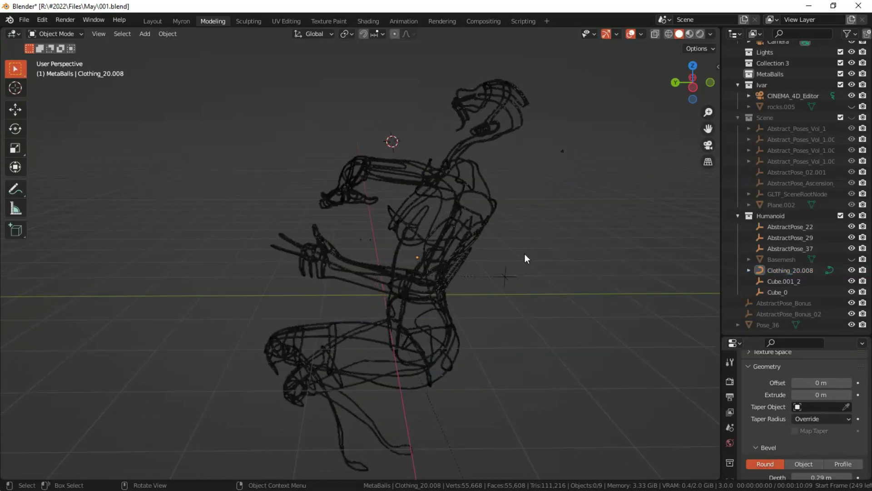
pyautogui.click(474, 221)
pyautogui.click(852, 260)
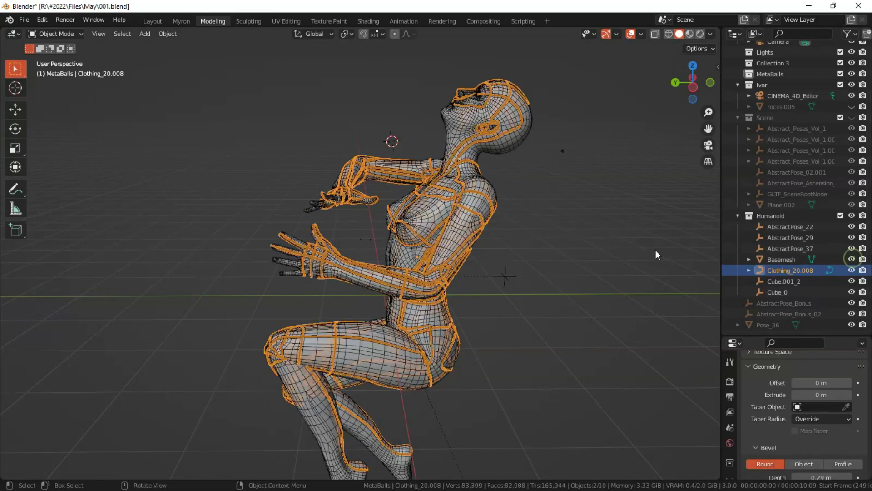
# Rename the material of the joined wires and give the Basemesh object a material named Body.
pyautogui.click(552, 239)
pyautogui.click(460, 218)
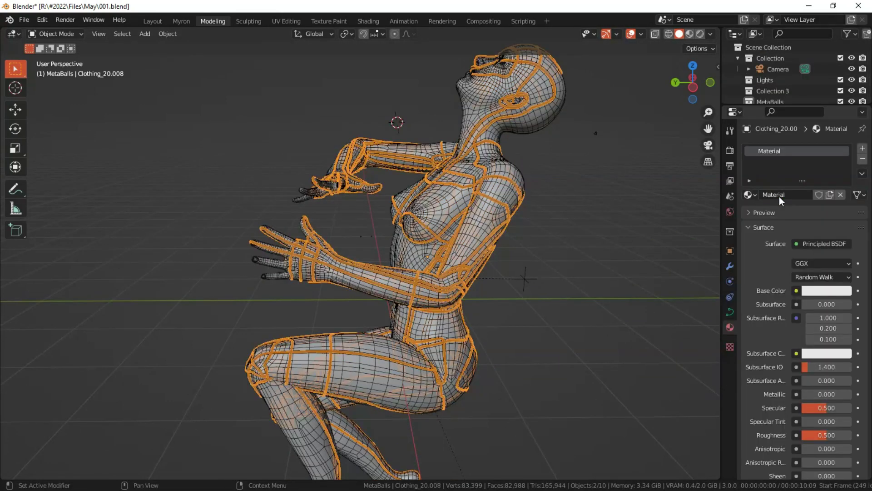
pyautogui.doubleClick(778, 197)
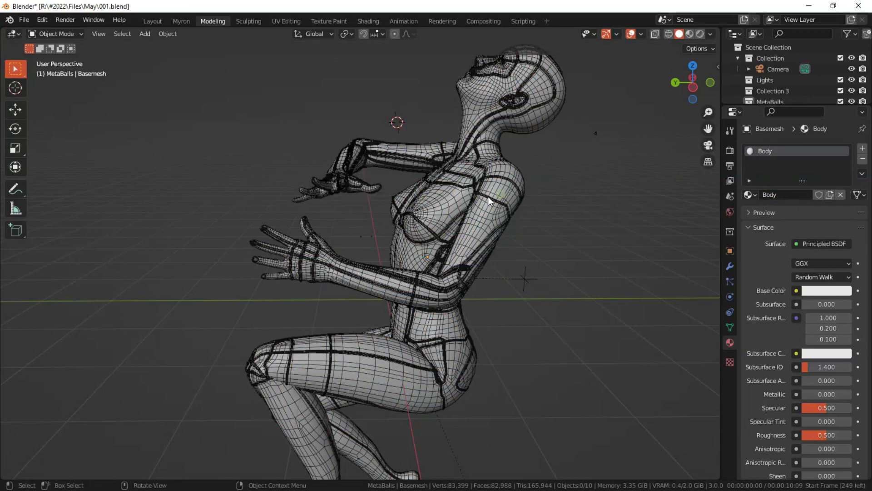
# Duplicate the body mesh in place, compare it with overlays hidden and shown, and select the original Basemesh.
pyautogui.click(488, 196)
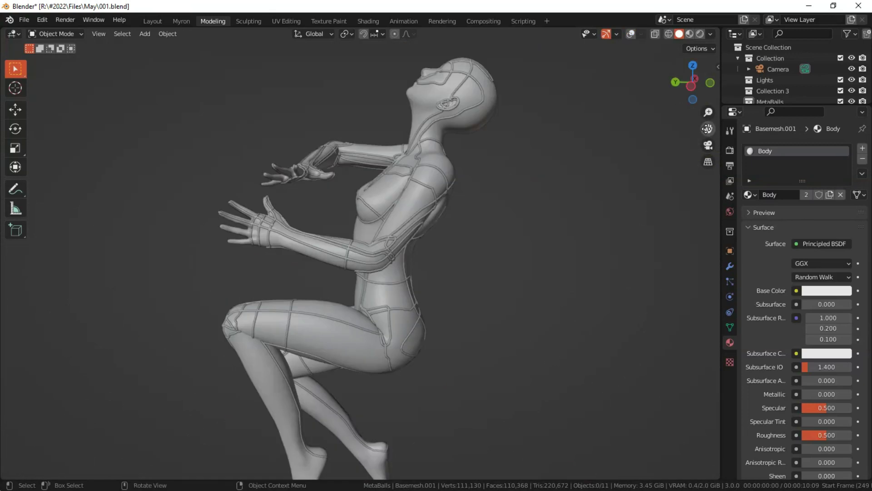
pyautogui.moveTo(707, 129); pyautogui.dragTo(707, 129)
pyautogui.moveTo(690, 91); pyautogui.dragTo(639, 53)
pyautogui.scroll(3, 499, 121)
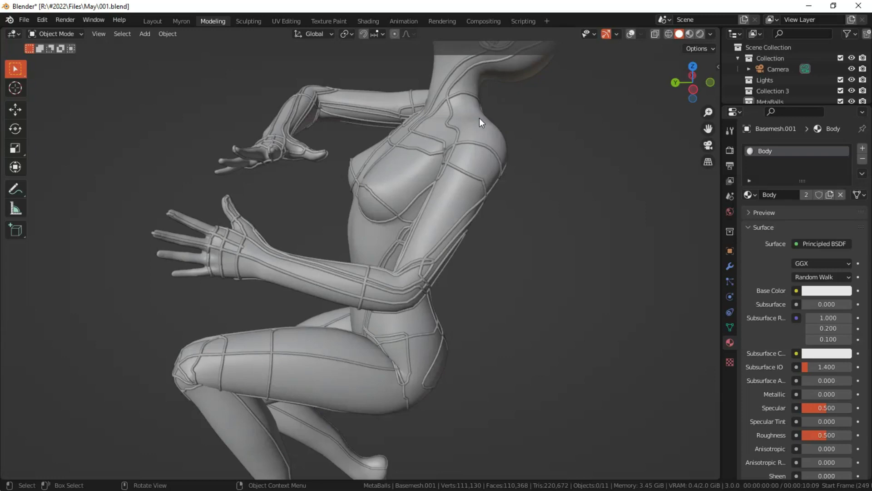
pyautogui.click(630, 34)
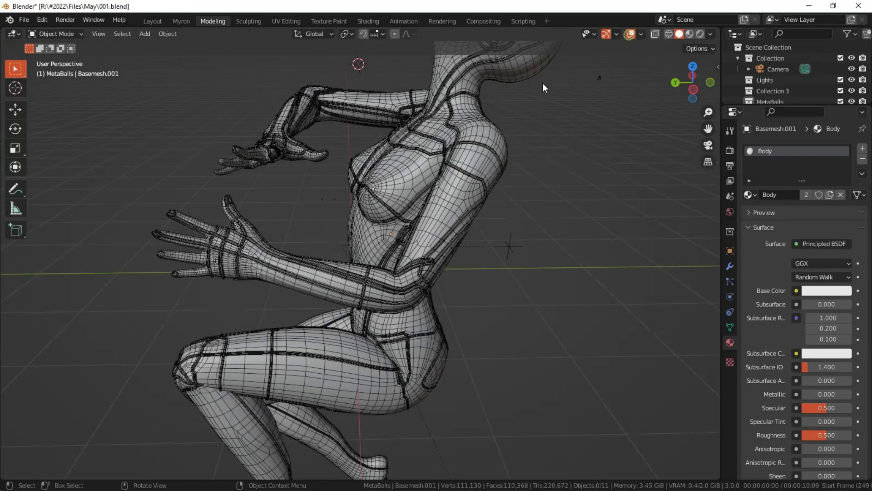
pyautogui.click(473, 154)
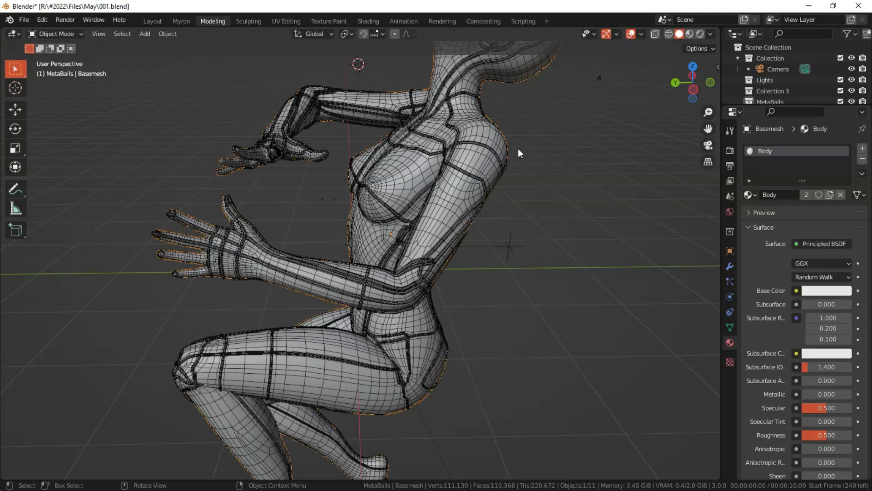
# Try to move one of the two overlapping body meshes away, and undo the change.
pyautogui.click(470, 159)
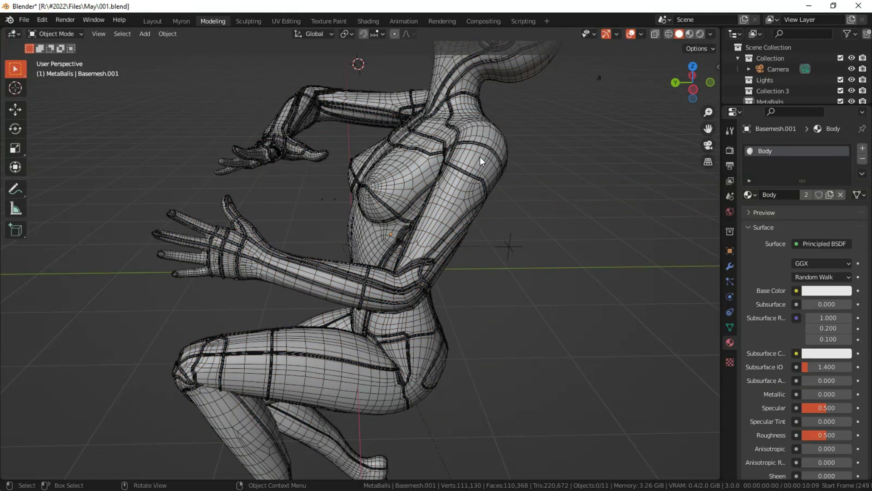
pyautogui.moveTo(479, 157); pyautogui.dragTo(631, 129)
pyautogui.hotkey('ctrl', 'z')
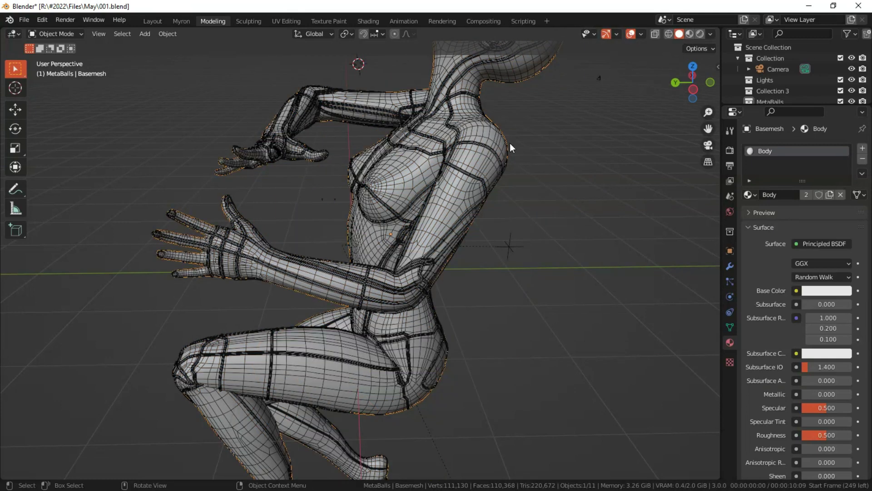
# Scale the Basemesh object up slightly so that it encloses the duplicate body.
pyautogui.moveTo(682, 90); pyautogui.dragTo(674, 161)
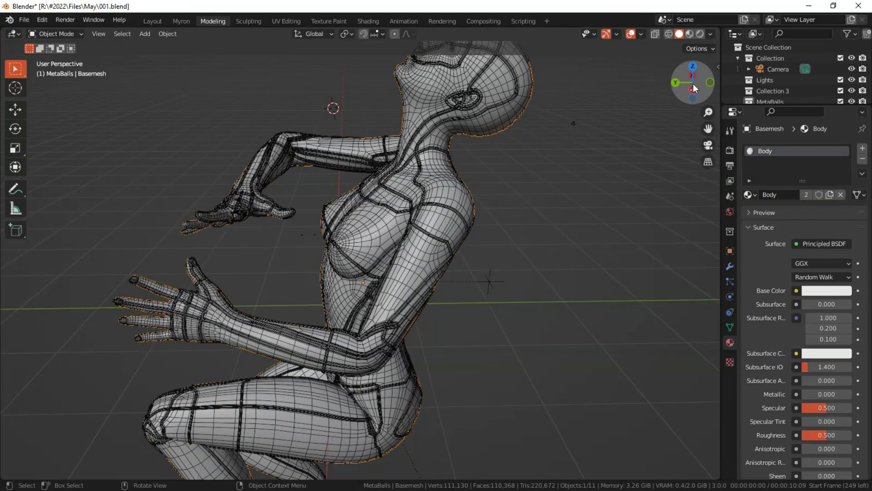
pyautogui.moveTo(689, 87); pyautogui.dragTo(738, 94)
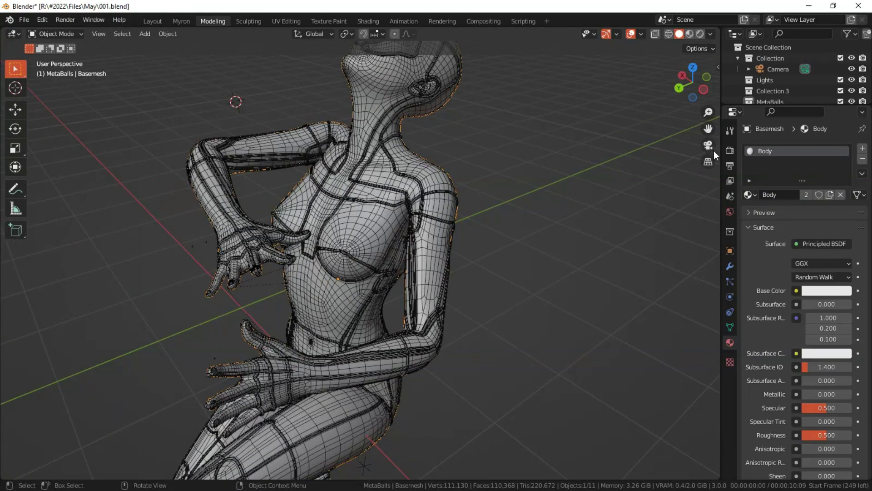
pyautogui.press('s')
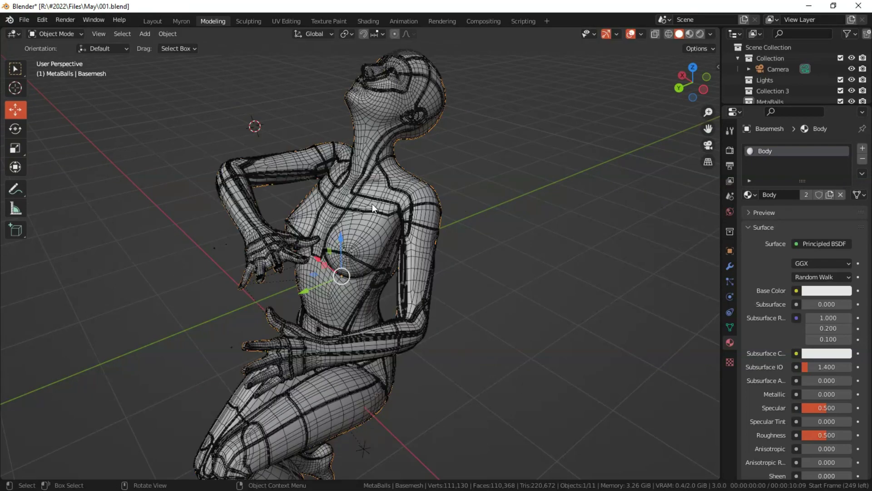
pyautogui.scroll(1, 373, 200)
pyautogui.press('s')
pyautogui.rightClick(432, 169)
pyautogui.press('s')
pyautogui.click(435, 165)
# Add a Wireframe modifier to the enlarged Basemesh object.
pyautogui.click(730, 266)
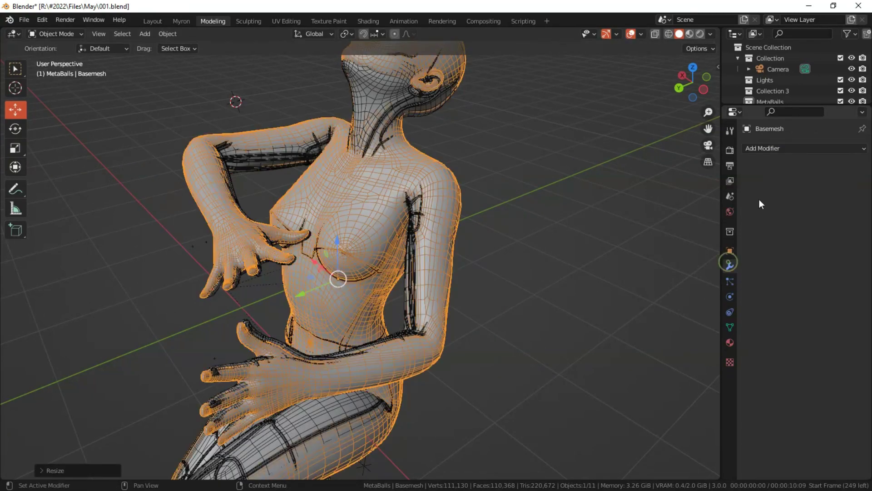
pyautogui.click(772, 148)
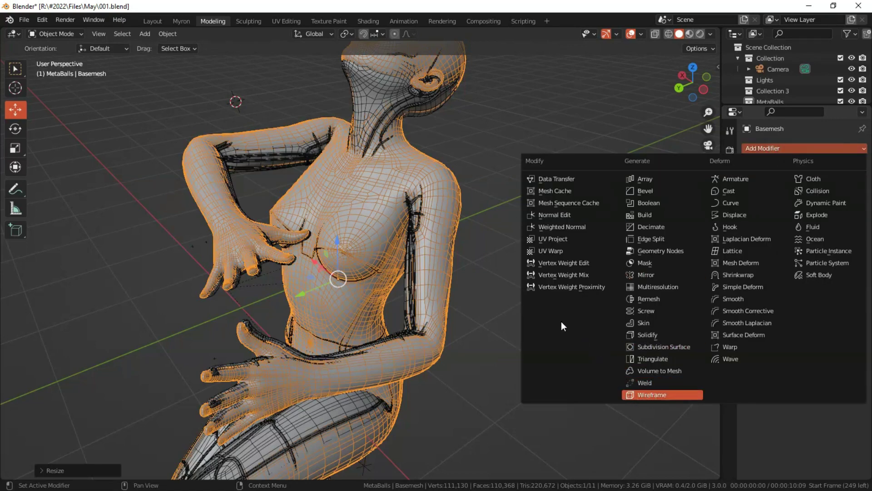
pyautogui.click(652, 395)
# Rescale the wireframe shell to fit closely around the body with overlays hidden, and set its thickness to 0.081 m.
pyautogui.click(631, 35)
pyautogui.moveTo(699, 70); pyautogui.dragTo(642, 145)
pyautogui.scroll(-2, 645, 143)
pyautogui.moveTo(695, 94); pyautogui.dragTo(765, 97)
pyautogui.scroll(-4, 529, 131)
pyautogui.press('s')
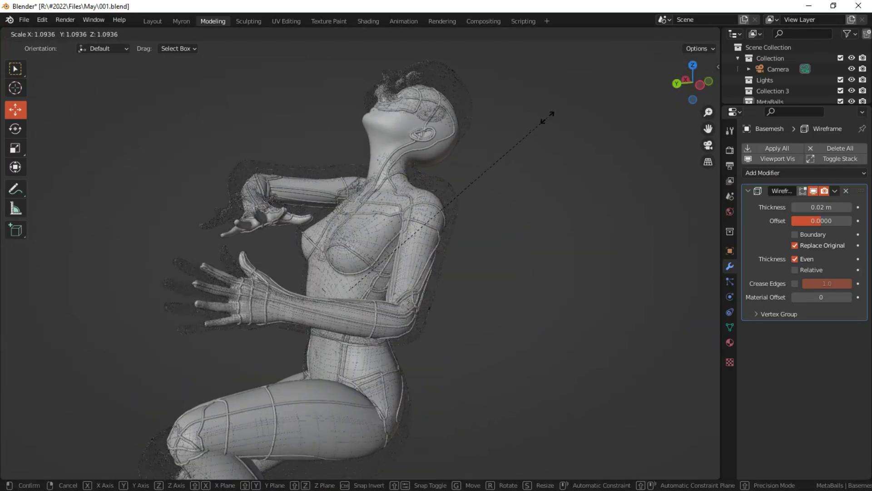
pyautogui.click(551, 116)
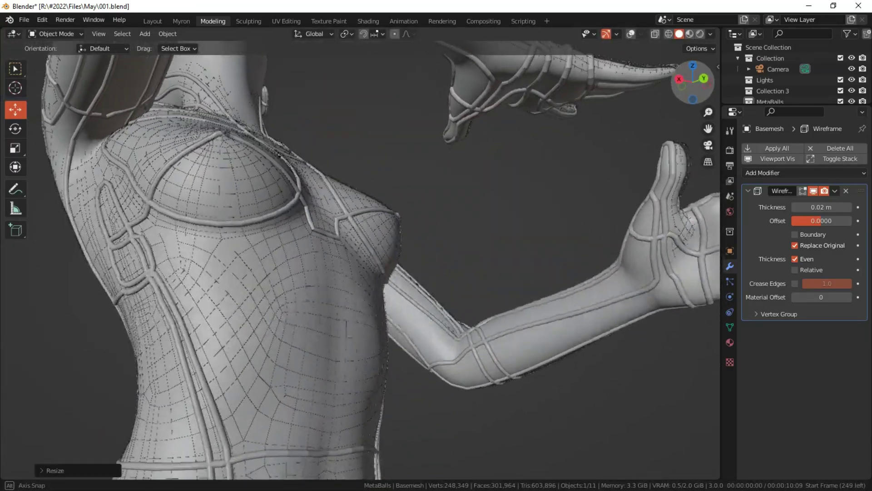
pyautogui.moveTo(693, 82); pyautogui.dragTo(836, 207)
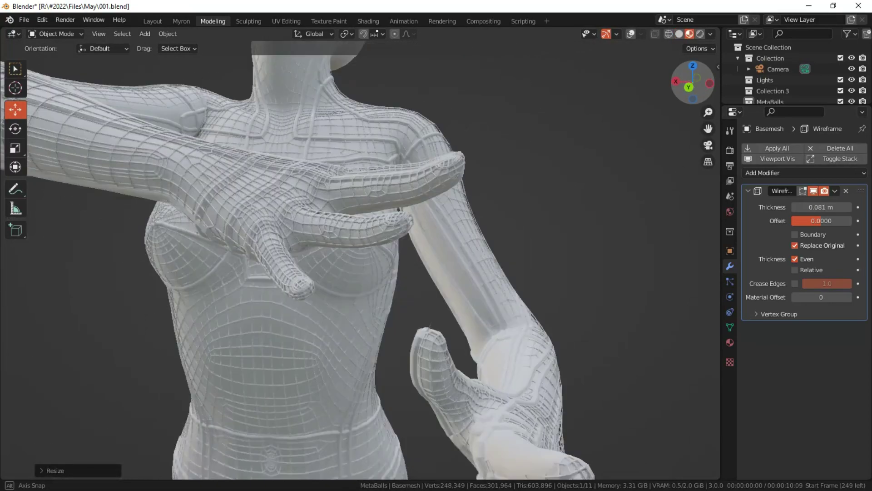
# Examine the wireframe shell on the torso, hands and back from several angles in Material Preview, with overlays hidden and shown.
pyautogui.moveTo(363, 246)
pyautogui.mouseDown(button='middle')
pyautogui.moveTo(446, 231)
pyautogui.moveTo(343, 230)
pyautogui.mouseUp(button='middle')
pyautogui.moveTo(554, 214); pyautogui.dragTo(712, 180, button='middle')
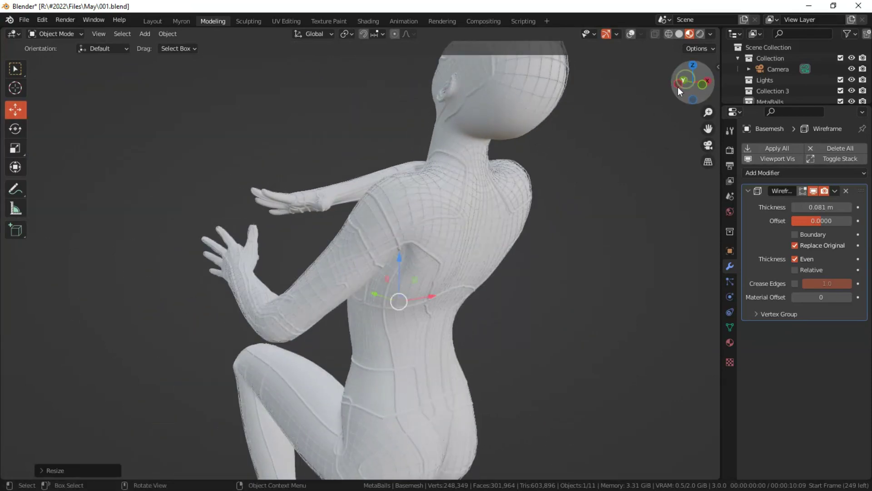
pyautogui.moveTo(674, 89); pyautogui.dragTo(818, 78)
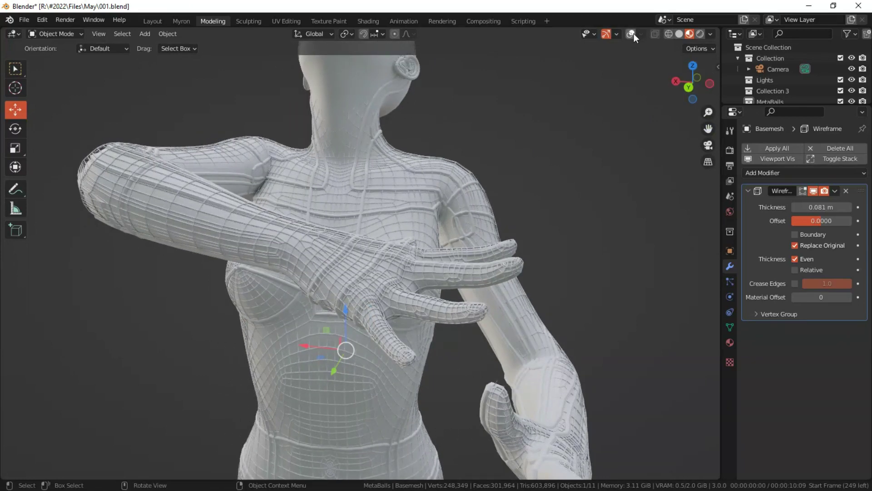
pyautogui.click(632, 34)
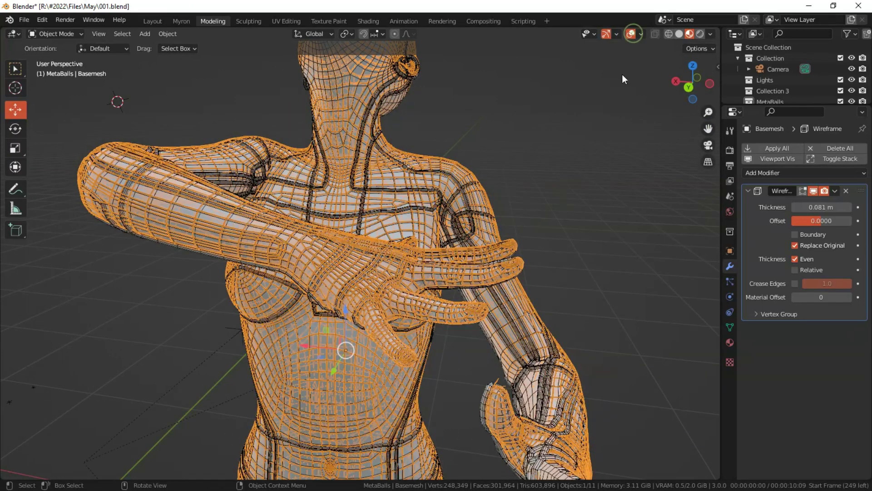
pyautogui.moveTo(690, 81); pyautogui.dragTo(694, 69)
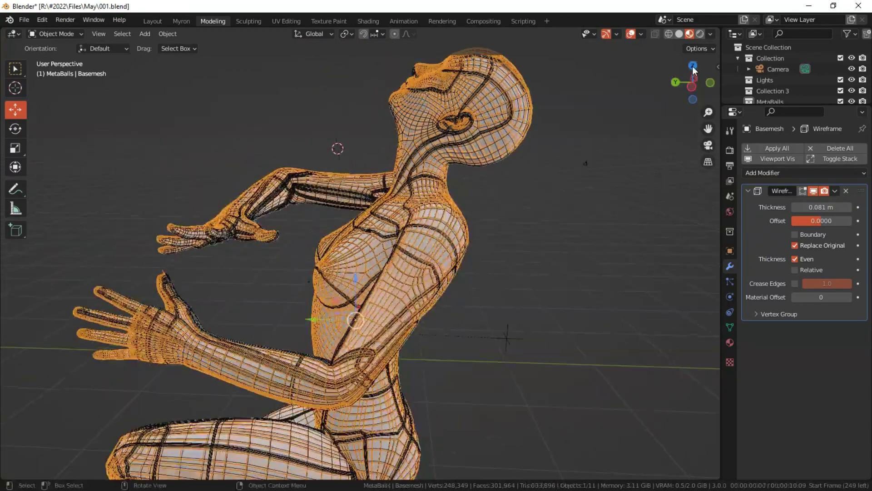
pyautogui.click(630, 34)
pyautogui.moveTo(705, 125)
pyautogui.mouseDown()
pyautogui.moveTo(698, 131)
pyautogui.moveTo(694, 121)
pyautogui.mouseUp()
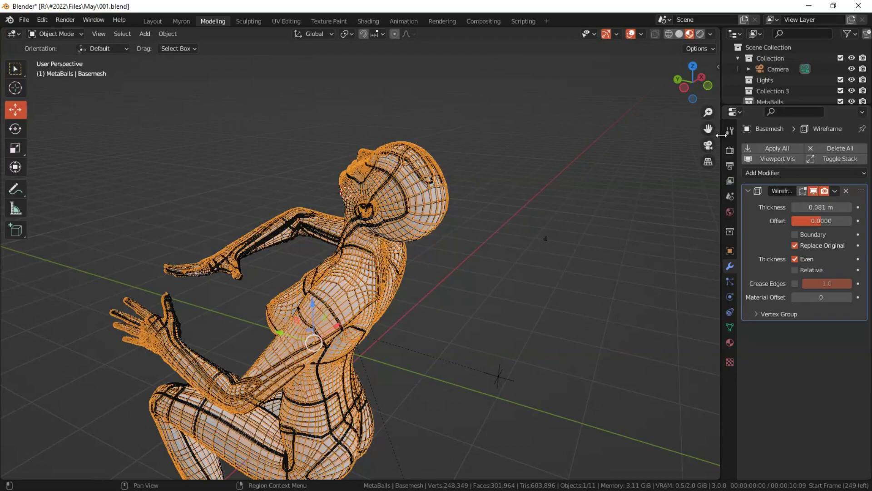
# Add a Bezier circle curve and thicken it into a ring with a round bevel.
pyautogui.hotkey('shift', 'a')
pyautogui.moveTo(331, 258)
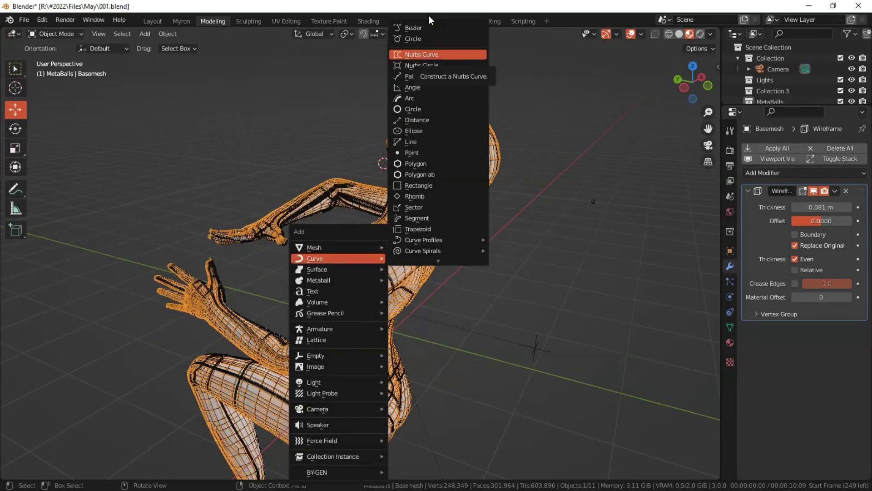
pyautogui.click(419, 37)
pyautogui.press('KP_Decimal')
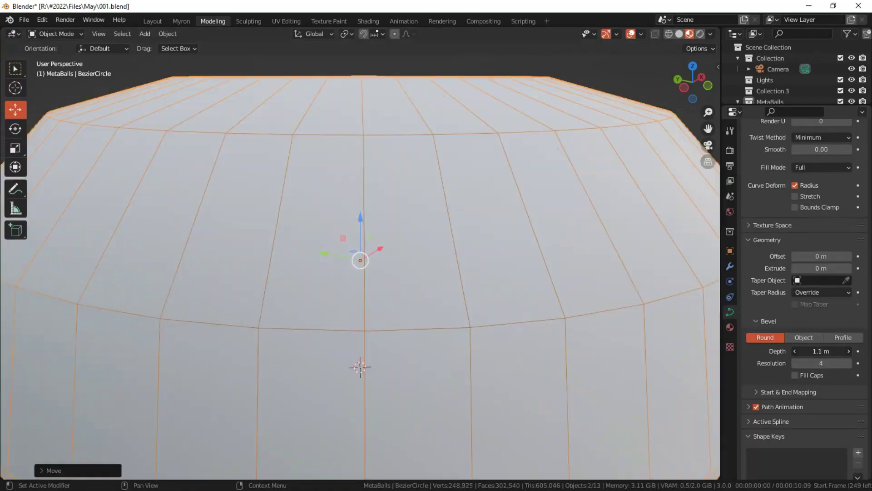
# Scale the beveled ring and move it towards the back of the head.
pyautogui.scroll(-3, 360, 268)
pyautogui.moveTo(693, 83); pyautogui.dragTo(700, 87)
pyautogui.press('s')
pyautogui.click(408, 137)
pyautogui.moveTo(342, 184); pyautogui.dragTo(533, 221)
# Rotate the ring to follow the tilt of the head, and adjust its size and position.
pyautogui.press('KP_Decimal')
pyautogui.moveTo(695, 85); pyautogui.dragTo(694, 76)
pyautogui.click(15, 129)
pyautogui.moveTo(373, 222); pyautogui.dragTo(393, 274)
pyautogui.press('s')
pyautogui.press('g')
pyautogui.press('KP_Decimal')
# Refine the ring's position and size against the back of the skull, with a bevel depth of 0.32 m.
pyautogui.moveTo(686, 87)
pyautogui.mouseDown()
pyautogui.moveTo(672, 89)
pyautogui.moveTo(682, 83)
pyautogui.mouseUp()
pyautogui.press('g')
pyautogui.press('s')
pyautogui.press('s')
pyautogui.click(15, 110)
pyautogui.moveTo(324, 253); pyautogui.dragTo(312, 253)
pyautogui.moveTo(682, 84); pyautogui.dragTo(699, 84)
pyautogui.scroll(-2, 782, 80)
# Set the transform orientation to Local and duplicate the head ring, offsetting the copy backward along its local Z axis.
pyautogui.click(784, 69)
pyautogui.press('KP_Decimal')
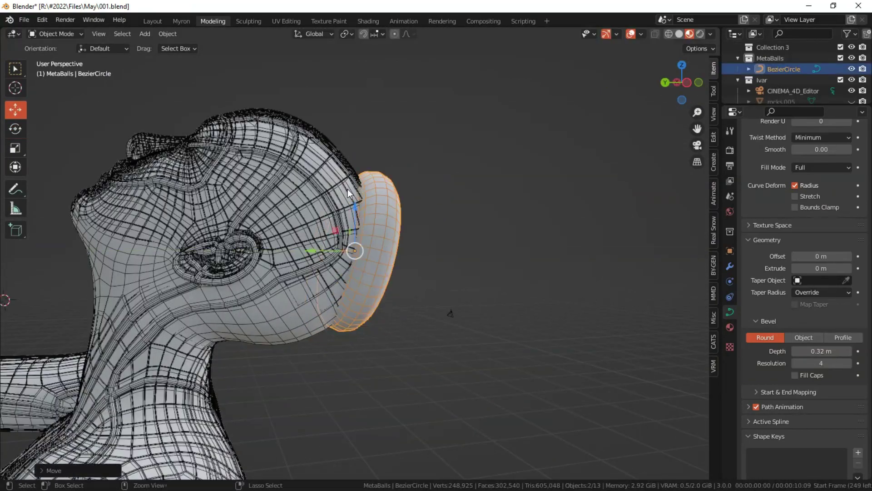
pyautogui.click(314, 34)
pyautogui.click(297, 71)
pyautogui.moveTo(413, 225); pyautogui.dragTo(412, 262)
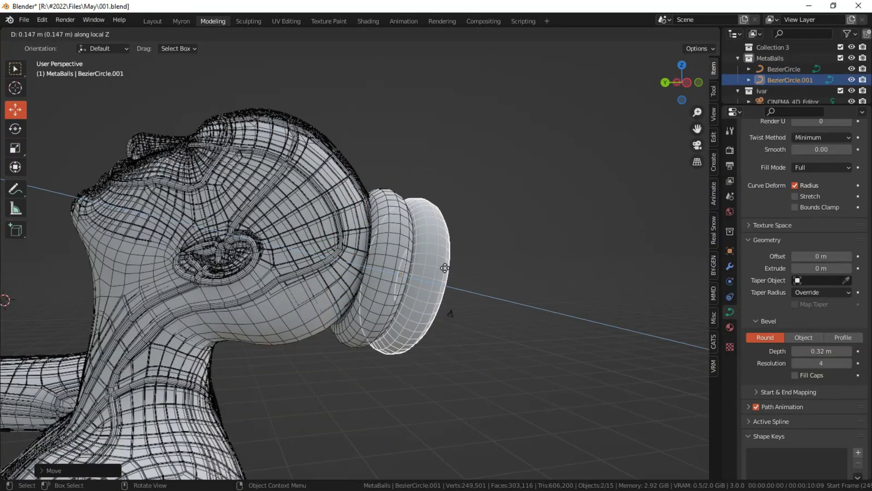
pyautogui.moveTo(448, 258); pyautogui.dragTo(446, 257)
# Duplicate the second head ring farther back and scale the copy down to taper the stack.
pyautogui.hotkey('shift', 'd')
pyautogui.click(455, 249)
pyautogui.moveTo(455, 250); pyautogui.dragTo(477, 254, button='middle')
pyautogui.press('s')
pyautogui.click(555, 200)
pyautogui.scroll(-4, 522, 236)
pyautogui.moveTo(522, 237); pyautogui.dragTo(504, 282, button='middle')
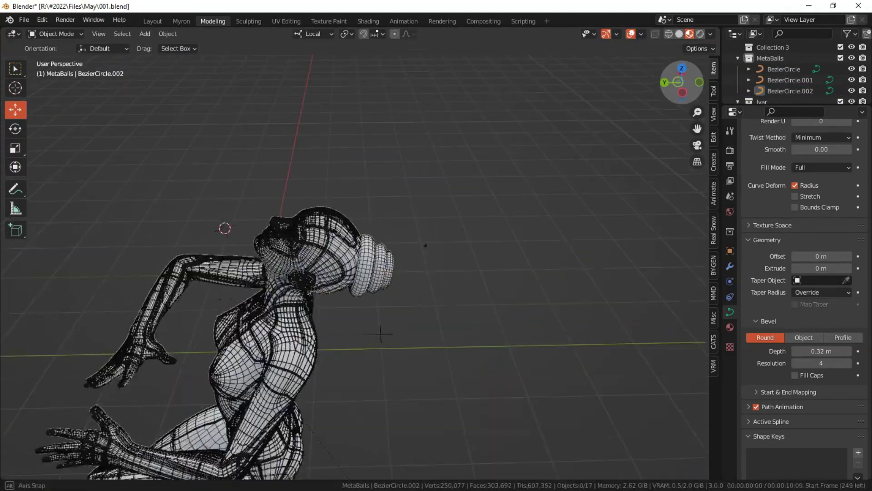
# Inspect the ring stack without overlays and fine-tune the second and third rings behind the head.
pyautogui.click(630, 34)
pyautogui.scroll(-2, 409, 255)
pyautogui.moveTo(698, 129); pyautogui.dragTo(659, 91)
pyautogui.scroll(5, 454, 205)
pyautogui.click(631, 33)
pyautogui.click(564, 159)
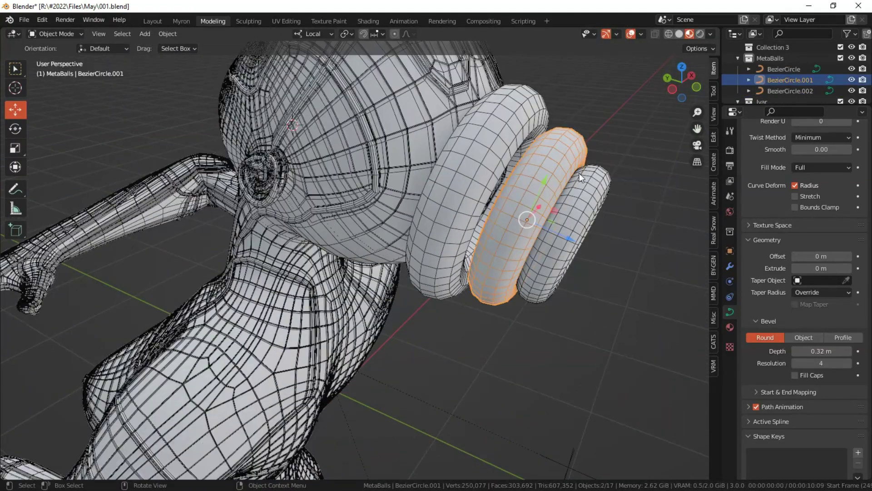
pyautogui.rightClick(544, 137)
pyautogui.click(544, 137)
pyautogui.click(573, 191)
pyautogui.rightClick(568, 185)
pyautogui.click(569, 184)
pyautogui.moveTo(569, 184); pyautogui.dragTo(546, 139, button='middle')
# Duplicate the largest head ring, place and rotate the copy around the upper arm, and set its bevel depth to 0.15 m.
pyautogui.click(472, 174)
pyautogui.hotkey('shift', 'd')
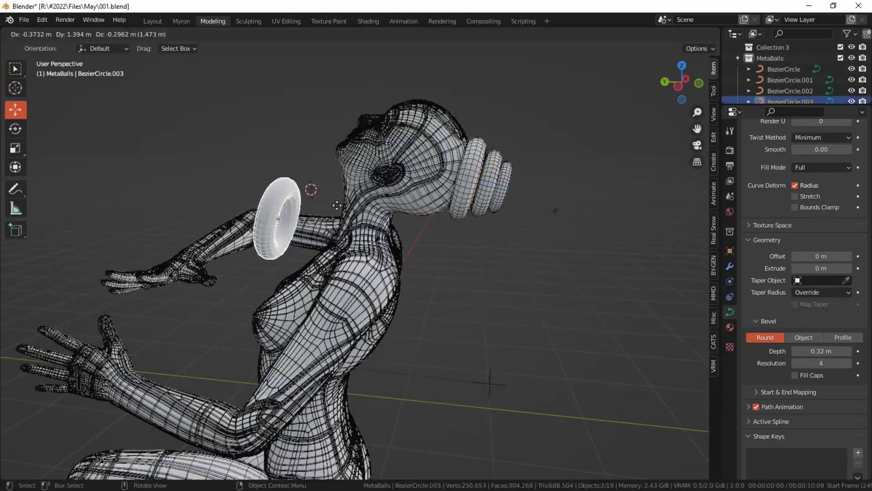
pyautogui.click(338, 208)
pyautogui.moveTo(338, 209); pyautogui.dragTo(384, 226, button='middle')
pyautogui.scroll(6, 384, 226)
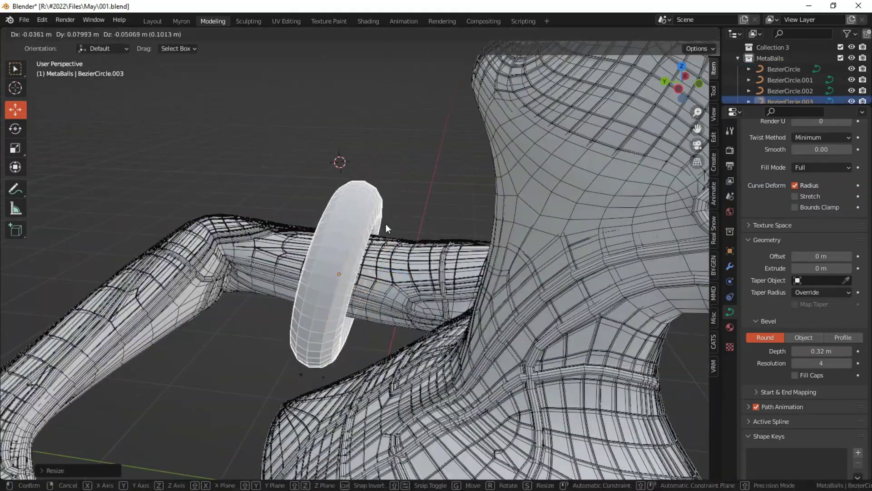
pyautogui.press('r')
pyautogui.click(371, 215)
pyautogui.moveTo(829, 351); pyautogui.dragTo(804, 351)
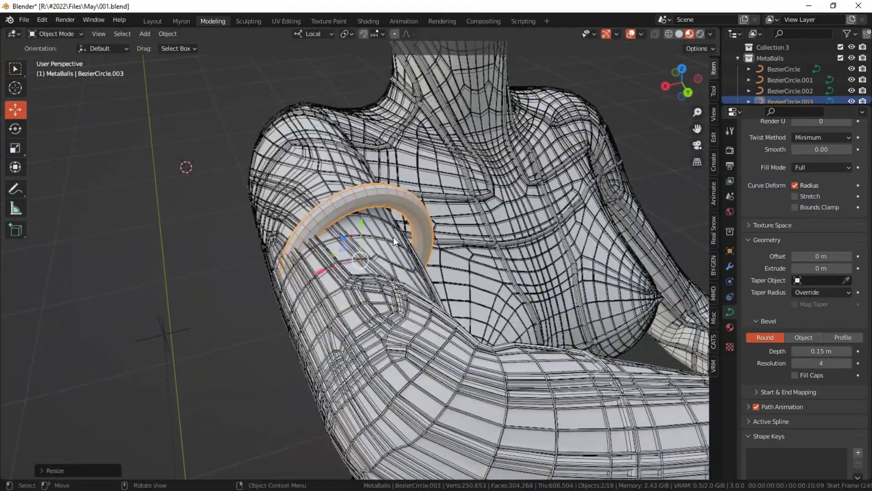
# Align and scale the ring to fit around the upper arm, with a bevel depth of 0.16 m.
pyautogui.moveTo(393, 236); pyautogui.dragTo(671, 78, button='middle')
pyautogui.scroll(3, 503, 129)
pyautogui.moveTo(415, 178); pyautogui.dragTo(376, 168, button='middle')
pyautogui.press('r')
pyautogui.click(393, 147)
pyautogui.press('g')
pyautogui.click(396, 127)
pyautogui.press('s')
pyautogui.click(381, 146)
pyautogui.moveTo(827, 351); pyautogui.dragTo(830, 351)
# Duplicate the arm ring twice along its local Z axis to form a set of three around the upper arm.
pyautogui.hotkey('shift', 'd')
pyautogui.press('z')
pyautogui.click(440, 241)
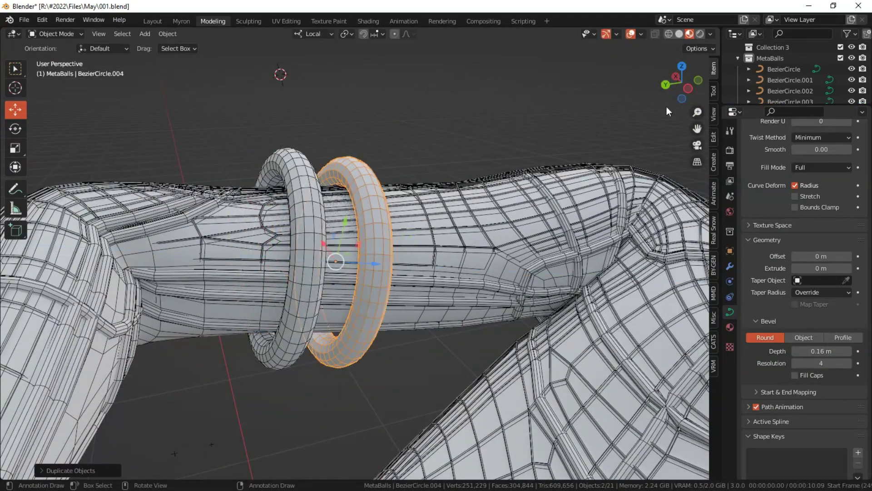
pyautogui.moveTo(685, 88); pyautogui.dragTo(665, 69)
pyautogui.moveTo(381, 274); pyautogui.dragTo(341, 268)
pyautogui.hotkey('shift', 'd')
pyautogui.press('z')
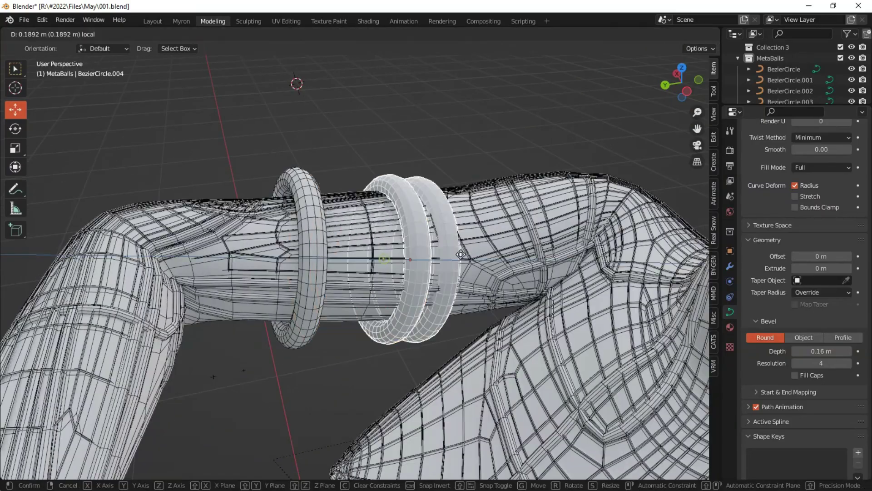
pyautogui.click(427, 227)
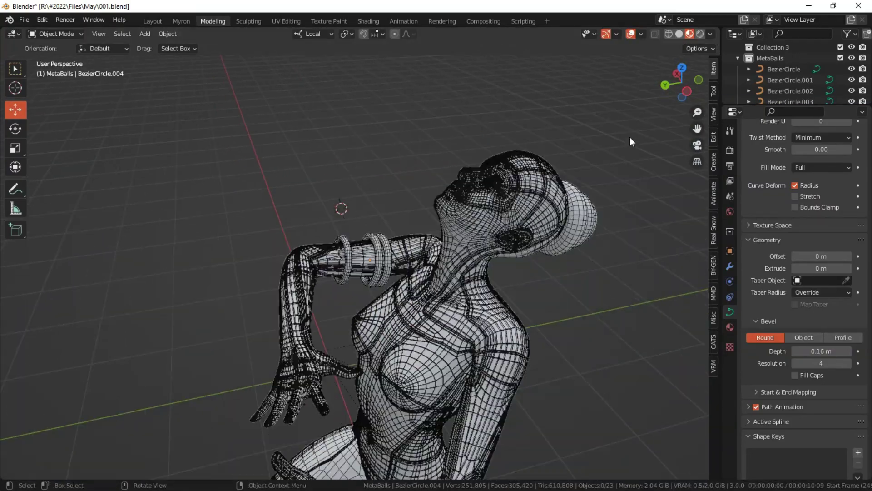
# Arrange ring copies as two pairs around the other upper arm and scale the pair near the elbow.
pyautogui.click(630, 33)
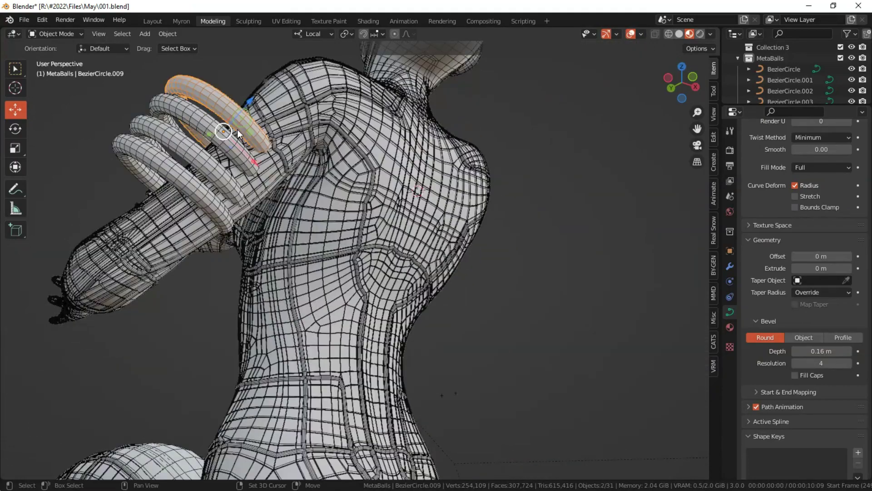
pyautogui.press('g')
pyautogui.click(301, 115)
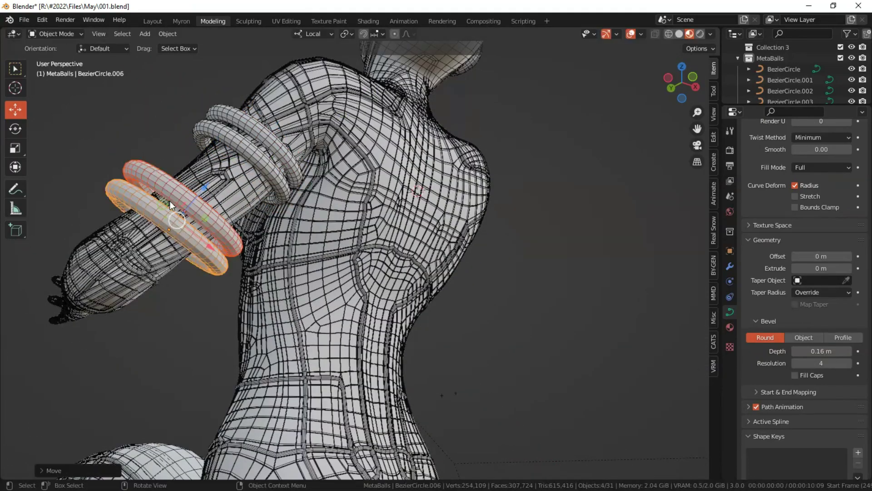
pyautogui.press('s')
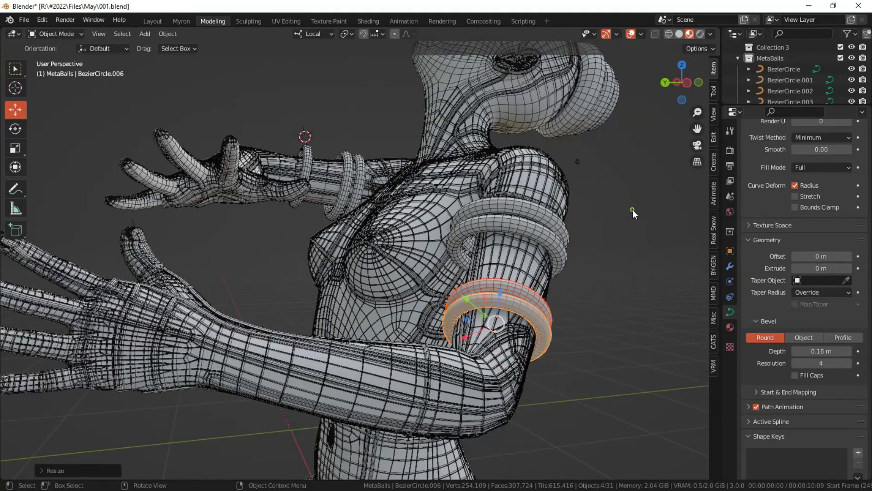
pyautogui.moveTo(634, 214); pyautogui.dragTo(650, 138, button='middle')
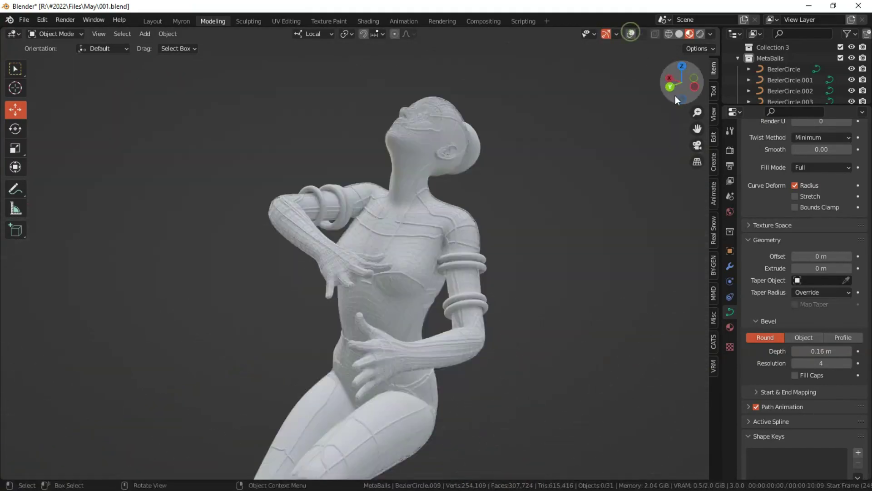
pyautogui.moveTo(675, 95); pyautogui.dragTo(681, 88)
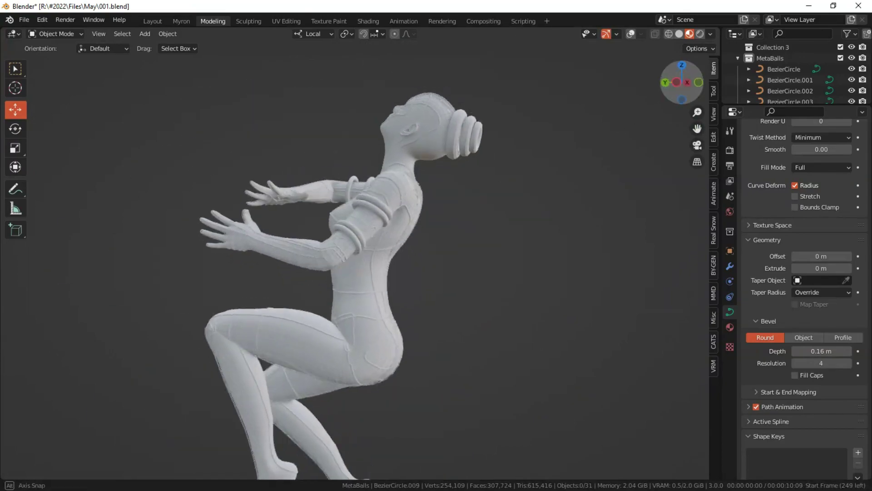
# Fit a copied set of rings around the figure's lower leg by rotating and scaling it.
pyautogui.click(630, 33)
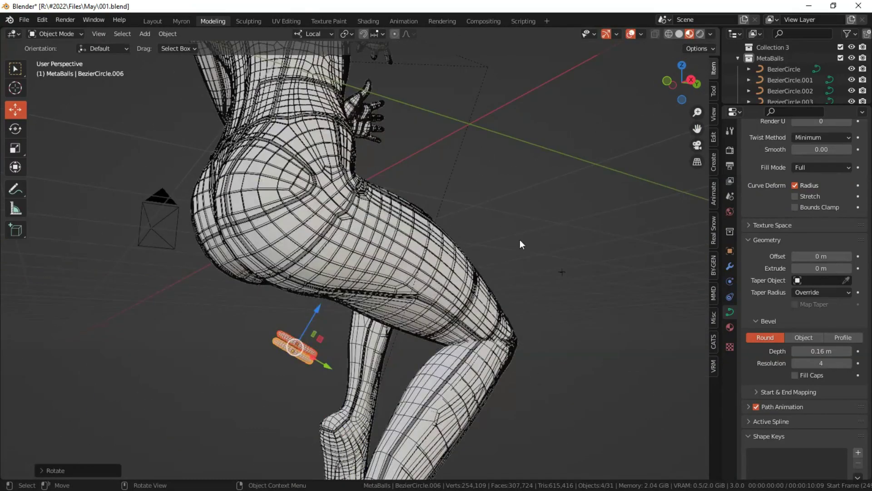
pyautogui.press('s')
pyautogui.press('Return')
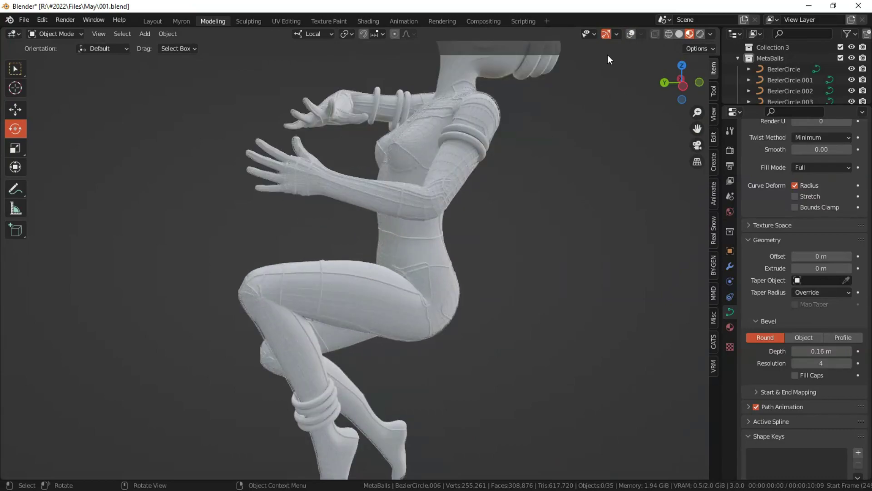
pyautogui.click(630, 33)
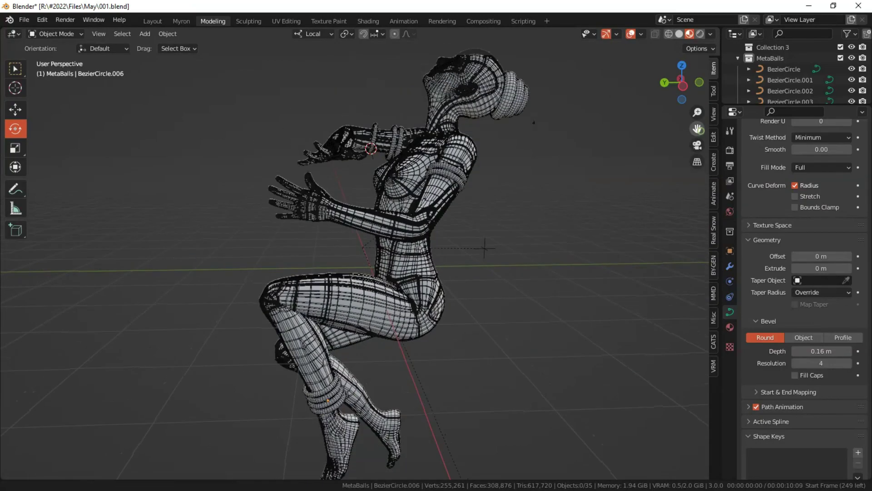
pyautogui.moveTo(681, 82); pyautogui.dragTo(672, 84)
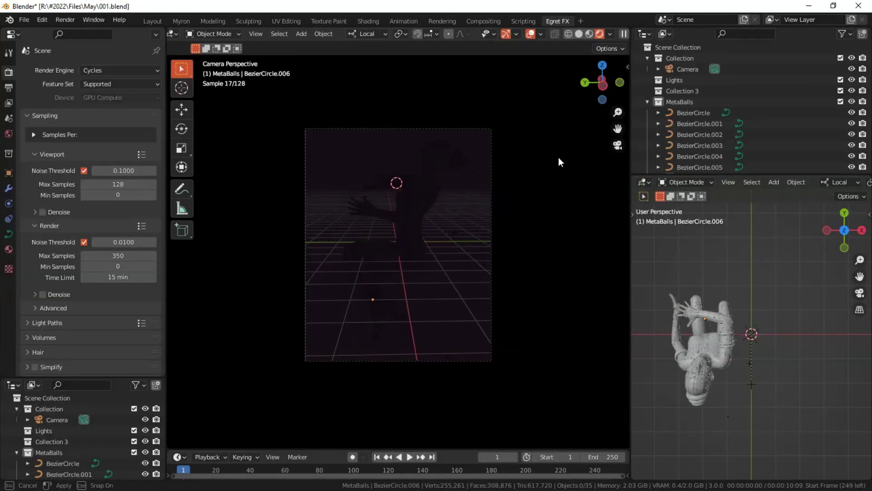
# Enlarge the secondary viewport beside the rendered camera view and frame the whole figure in it.
pyautogui.moveTo(575, 167); pyautogui.dragTo(546, 162)
pyautogui.moveTo(603, 176); pyautogui.dragTo(609, 75)
pyautogui.moveTo(846, 129); pyautogui.dragTo(843, 227)
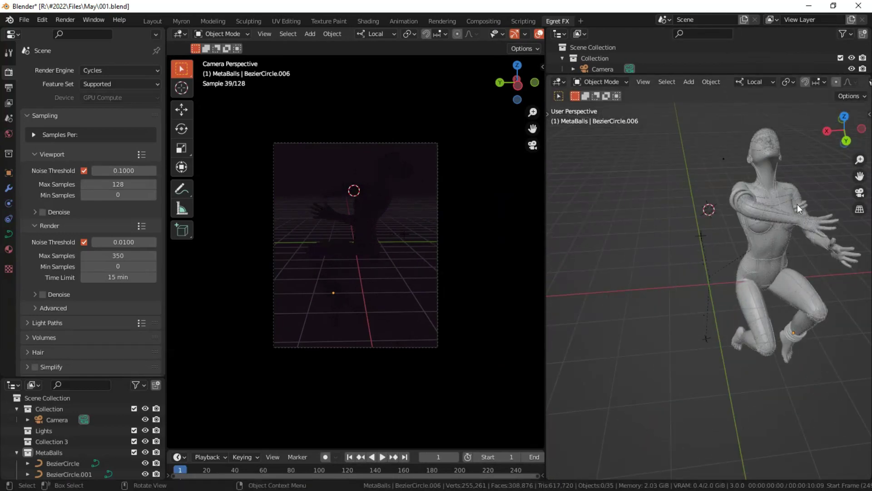
pyautogui.moveTo(858, 173); pyautogui.dragTo(859, 175)
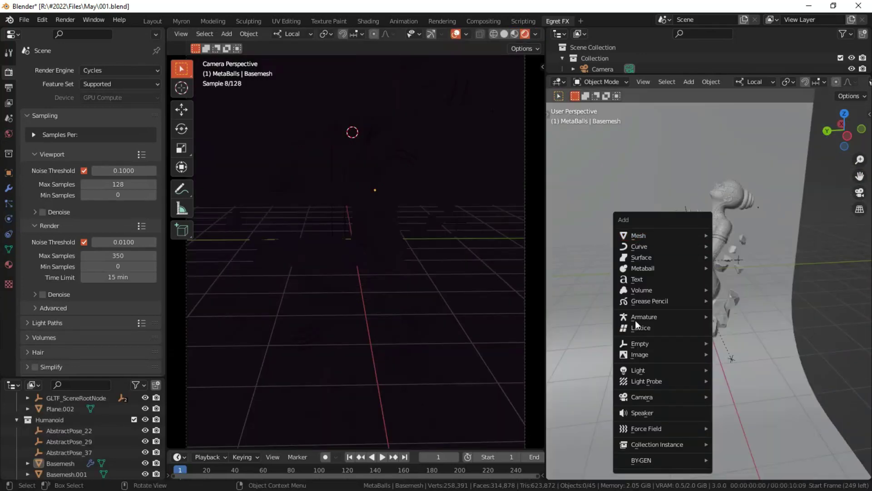
# Add an area light, raise it above the figure, and scale it up.
pyautogui.moveTo(639, 367)
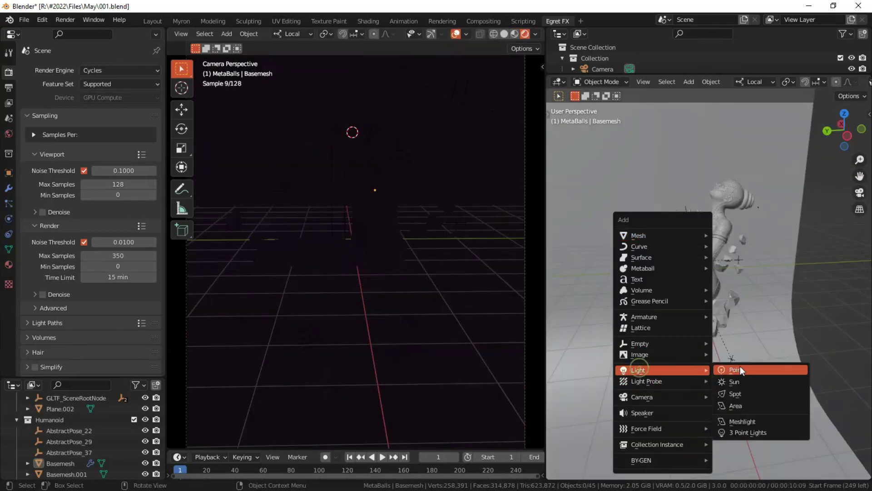
pyautogui.click(739, 404)
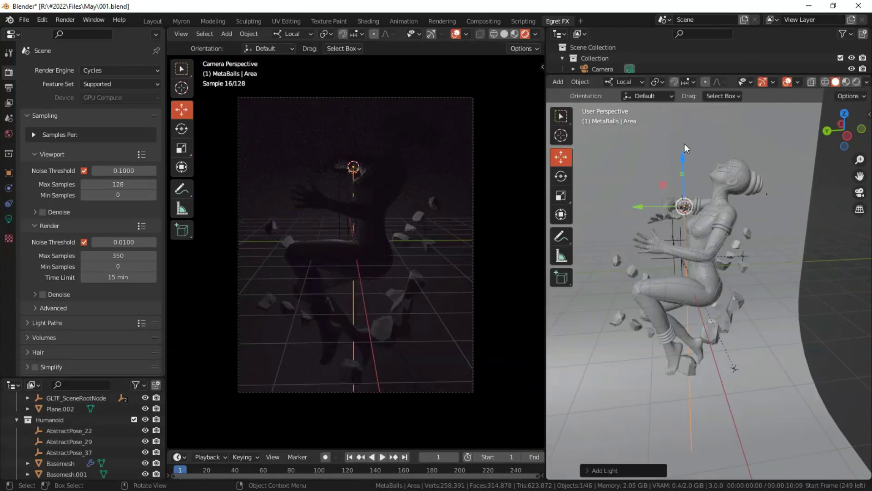
pyautogui.moveTo(683, 159); pyautogui.dragTo(818, 123)
pyautogui.scroll(-1, 844, 136)
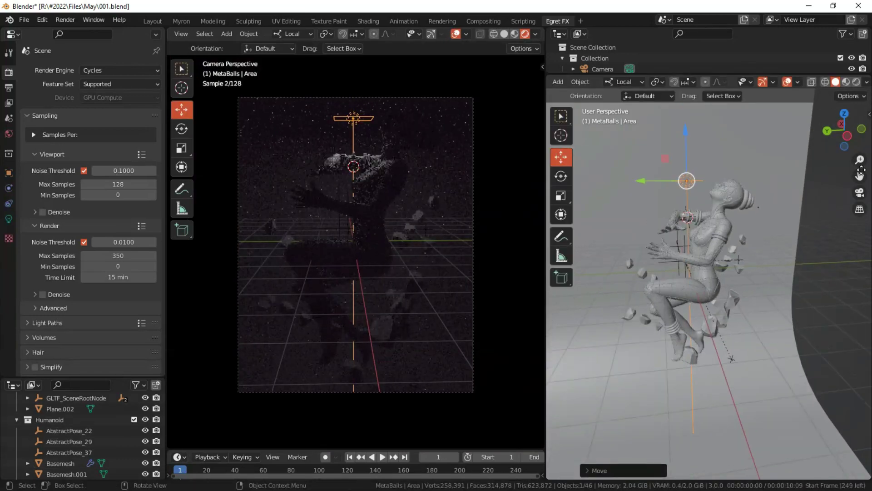
pyautogui.keyDown('shift'); pyautogui.moveTo(713, 162); pyautogui.dragTo(702, 204, button='middle'); pyautogui.keyUp('shift')
pyautogui.press('s')
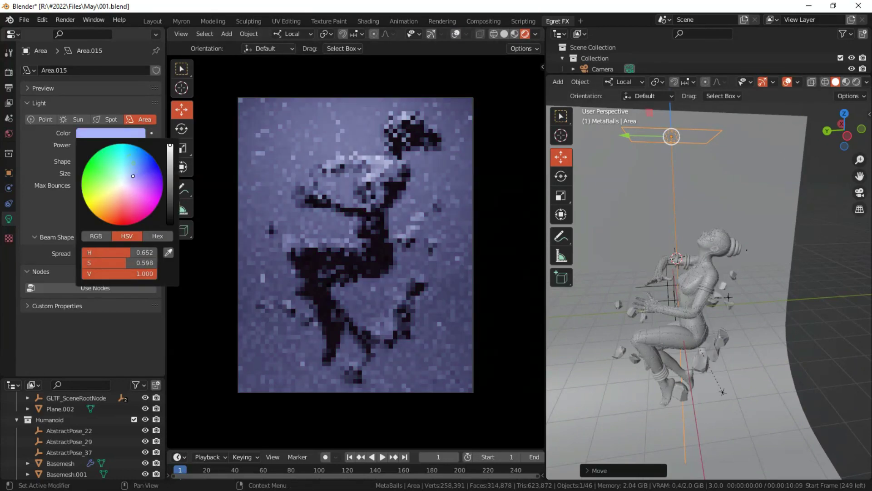
# Tint the overhead area light pale blue and set its power to 250 W.
pyautogui.moveTo(133, 175); pyautogui.dragTo(127, 180)
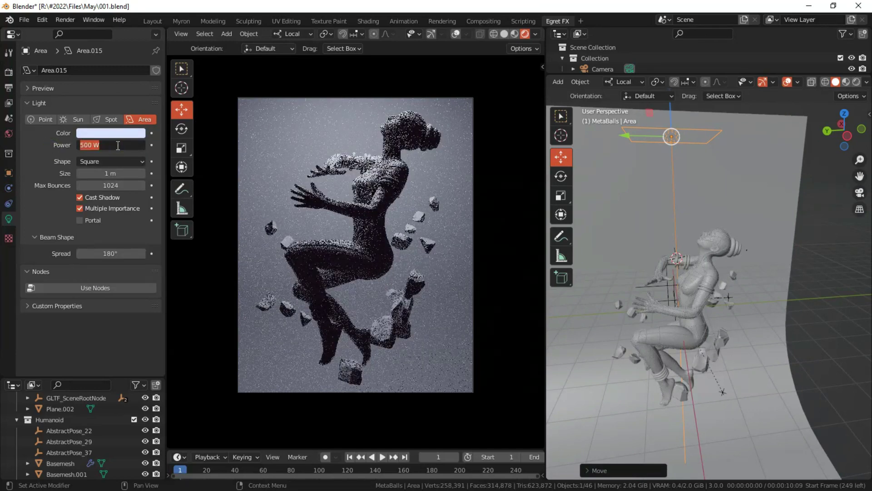
pyautogui.write('250')
pyautogui.press('Return')
# Duplicate the overhead area light behind the figure and rotate the copy to aim at the body.
pyautogui.hotkey('shift', 'd')
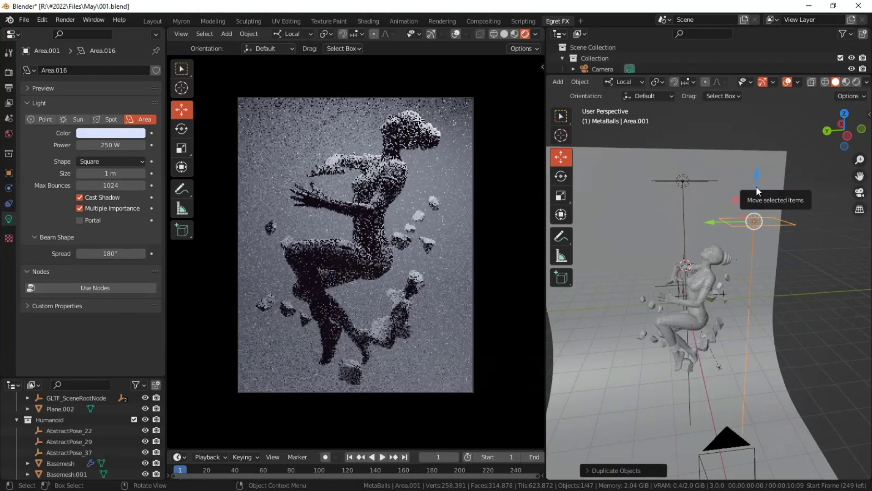
pyautogui.press('r')
pyautogui.click(784, 197)
pyautogui.moveTo(784, 197); pyautogui.dragTo(784, 243, button='middle')
pyautogui.scroll(-2, 784, 243)
pyautogui.moveTo(835, 137); pyautogui.dragTo(813, 208, button='middle')
# Set the orientation to Global, duplicate the area light to the figure's front side, and rotate it towards the body.
pyautogui.click(624, 82)
pyautogui.click(609, 111)
pyautogui.hotkey('shift', 'd')
pyautogui.press('r')
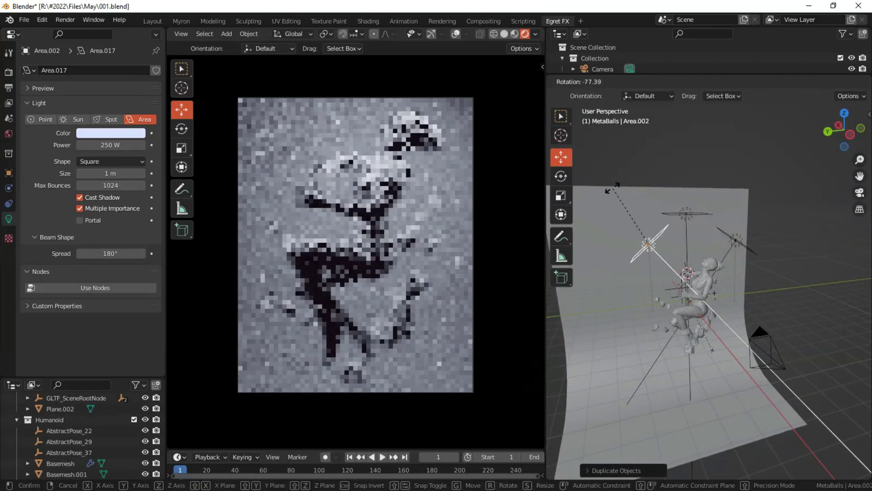
pyautogui.press('g')
pyautogui.press('r')
pyautogui.click(648, 176)
pyautogui.moveTo(648, 176); pyautogui.dragTo(836, 129, button='middle')
pyautogui.moveTo(836, 125); pyautogui.dragTo(753, 128)
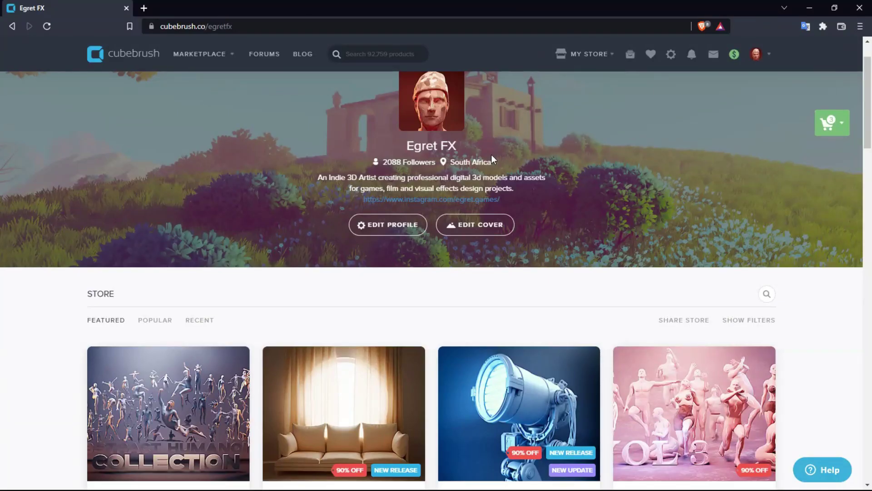
# Browse the 3D asset listings in the Egret FX store on Cubebrush.
pyautogui.scroll(-6, 132, 175)
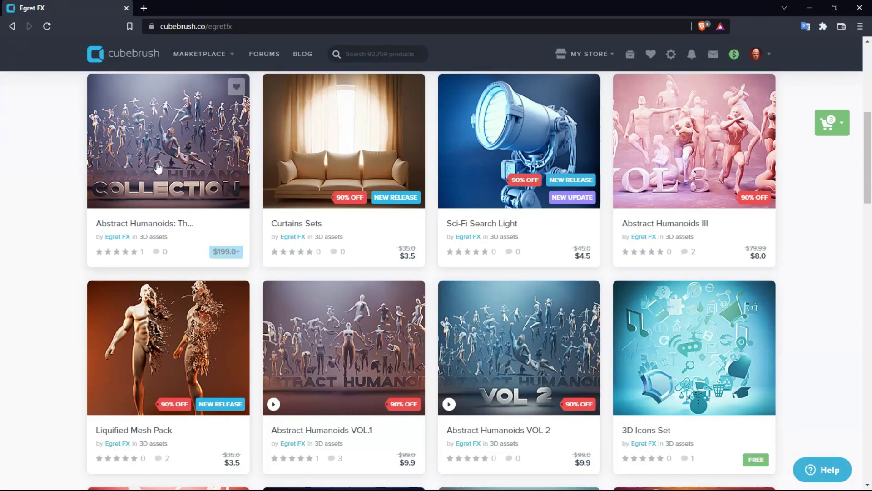